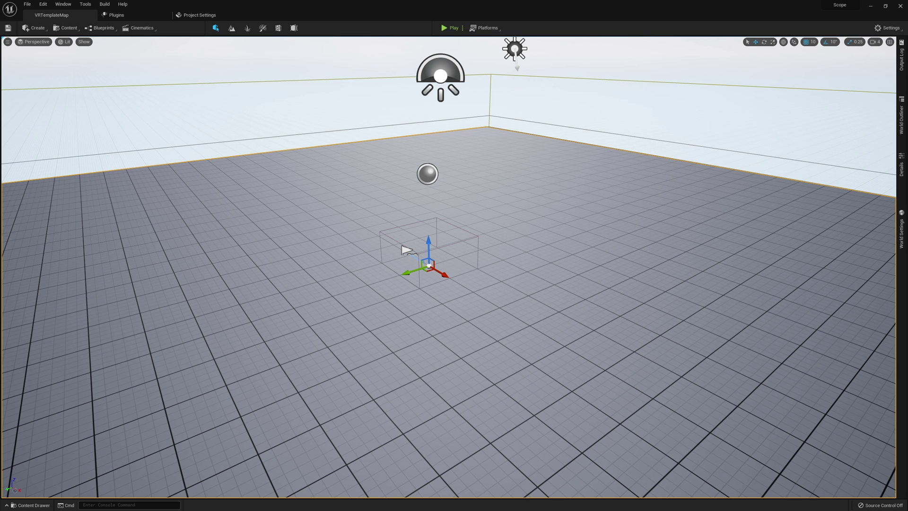
# Create a folder named Materials in the project's Content folder and open it
pyautogui.moveTo(421, 317); pyautogui.dragTo(411, 316, button='right')
pyautogui.hotkey('ctrl', 'space')
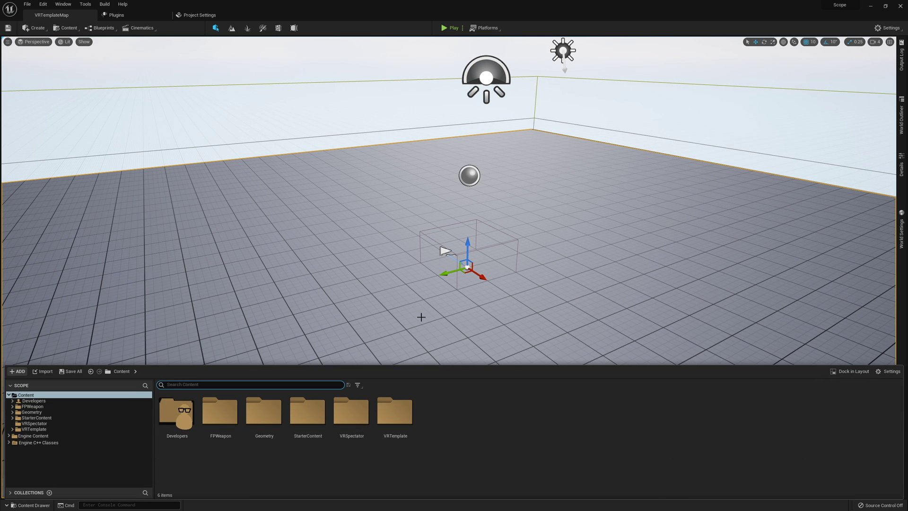
pyautogui.rightClick(494, 421)
pyautogui.click(535, 216)
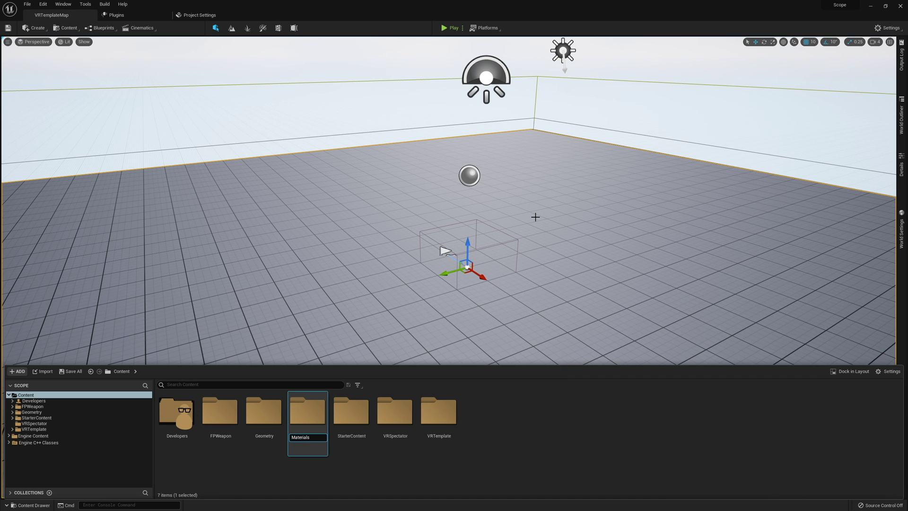
pyautogui.press('Return')
pyautogui.doubleClick(307, 410)
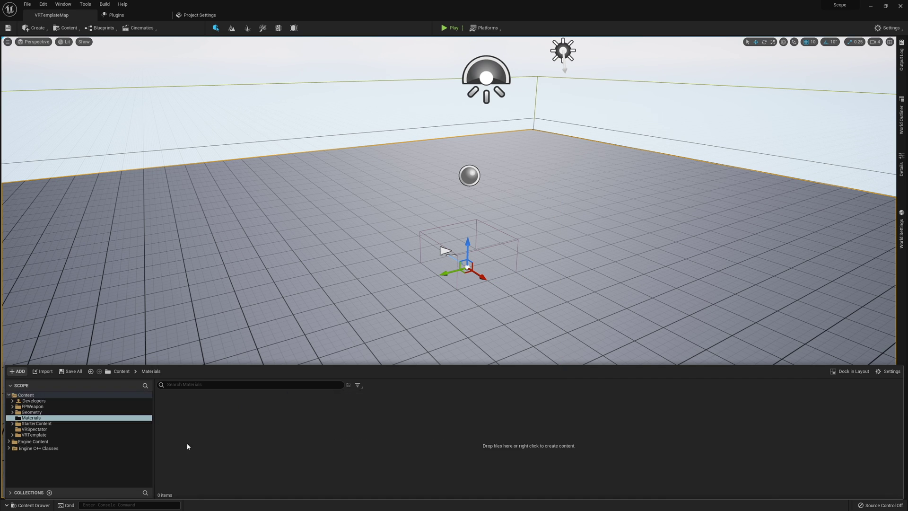
# Create a material named Reticle in the Materials folder and open it docked with the main editor window
pyautogui.rightClick(187, 446)
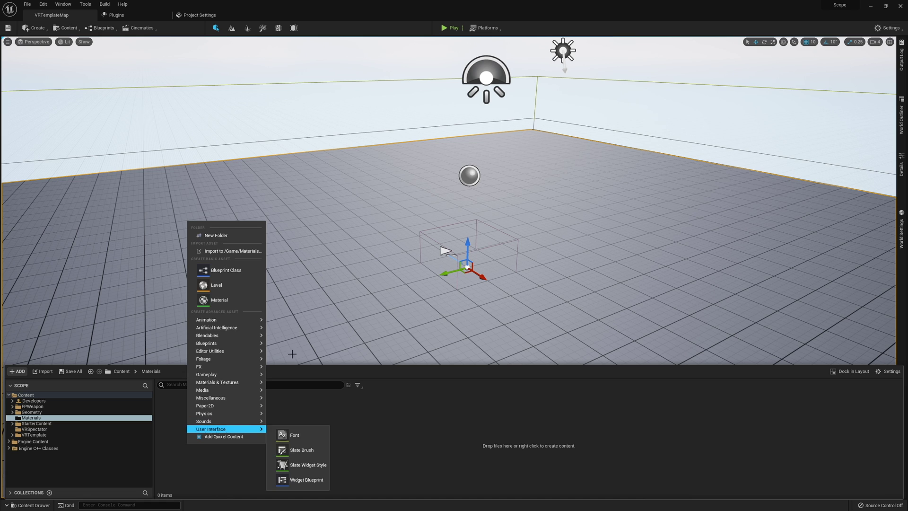
pyautogui.click(247, 298)
pyautogui.write('Reticle')
pyautogui.press('Return')
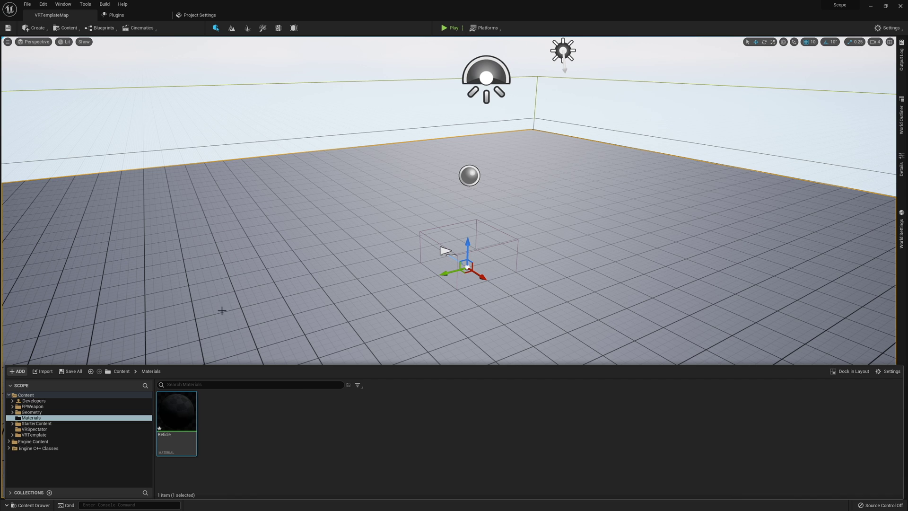
pyautogui.doubleClick(178, 412)
pyautogui.moveTo(225, 102); pyautogui.dragTo(294, 13)
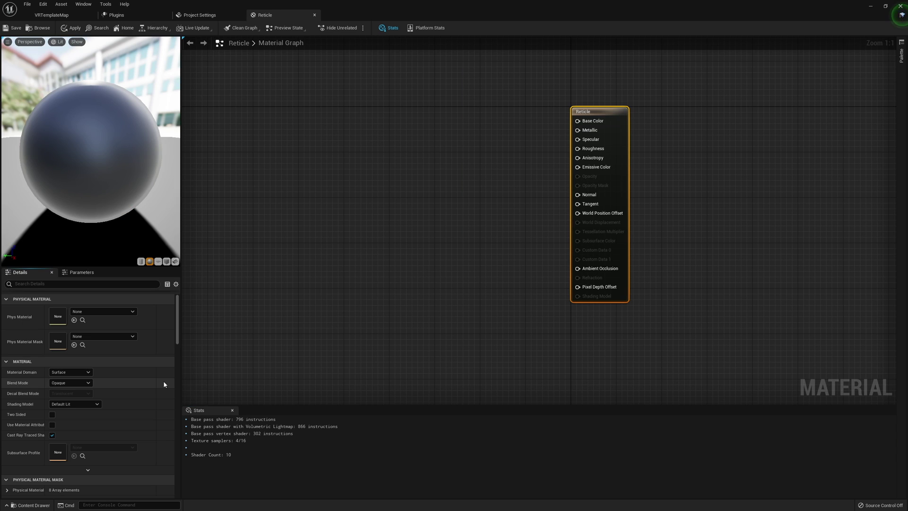
# Set the Reticle material's blend mode to Translucent and switch its preview mesh to a plane
pyautogui.click(419, 184)
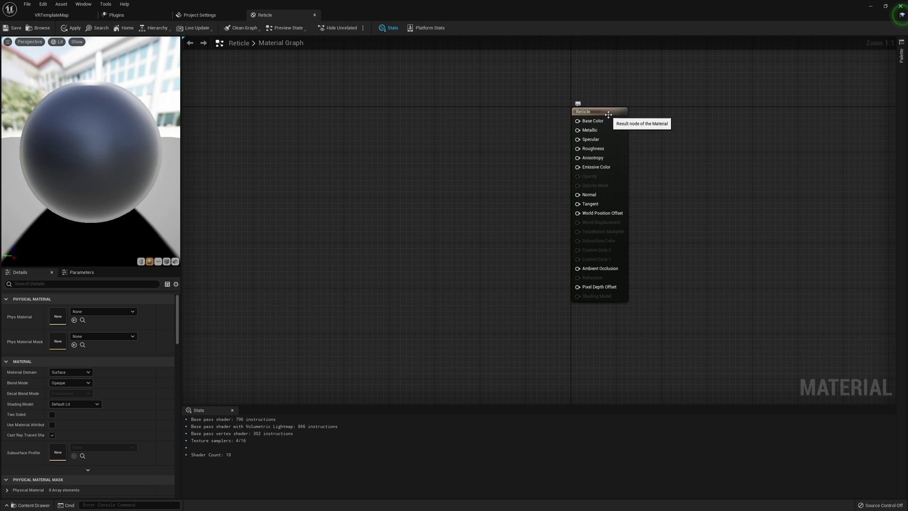
pyautogui.click(70, 383)
pyautogui.click(71, 405)
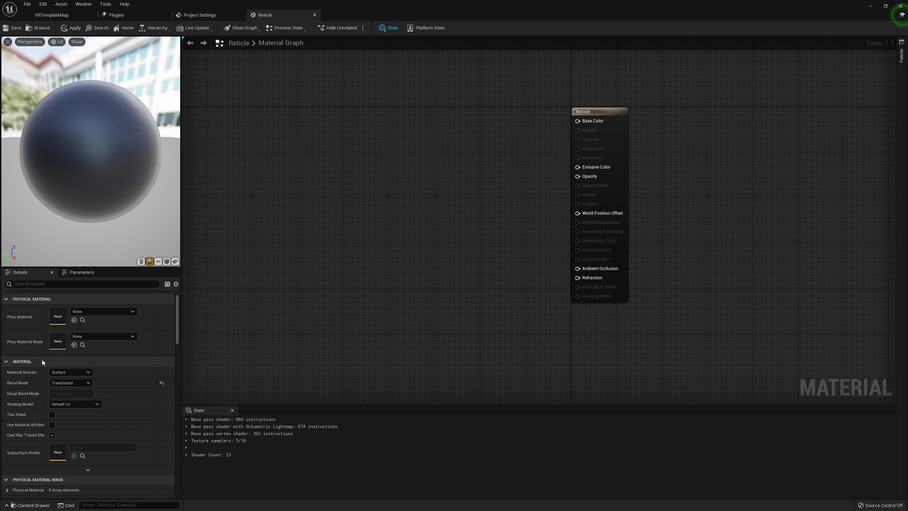
pyautogui.click(605, 114)
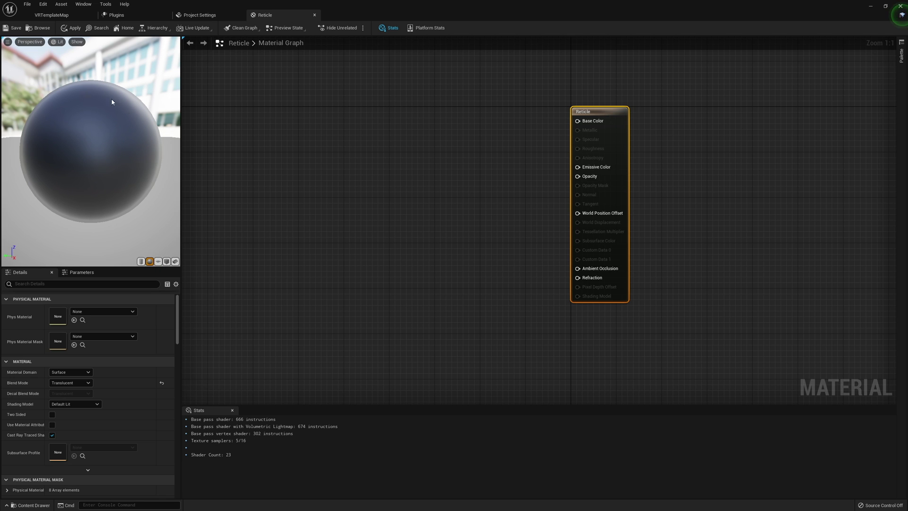
pyautogui.click(158, 262)
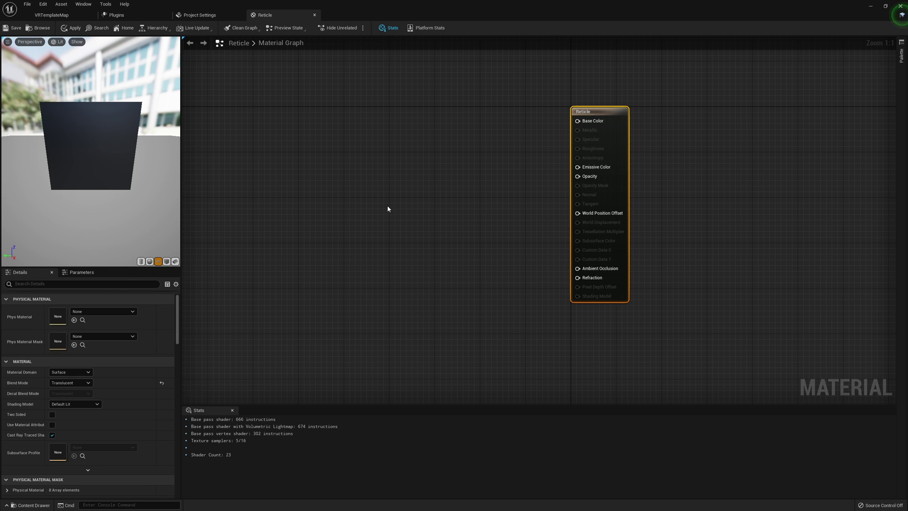
pyautogui.click(416, 210)
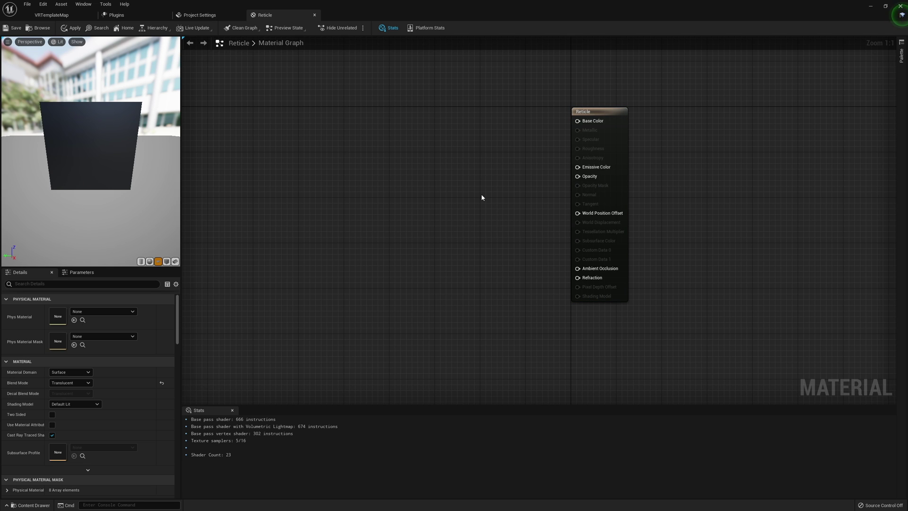
# Add a Texture Sample node beside the material result node and assign the SphereRenderHeightMap texture to it
pyautogui.rightClick(451, 181)
pyautogui.write('texture')
pyautogui.press('Return')
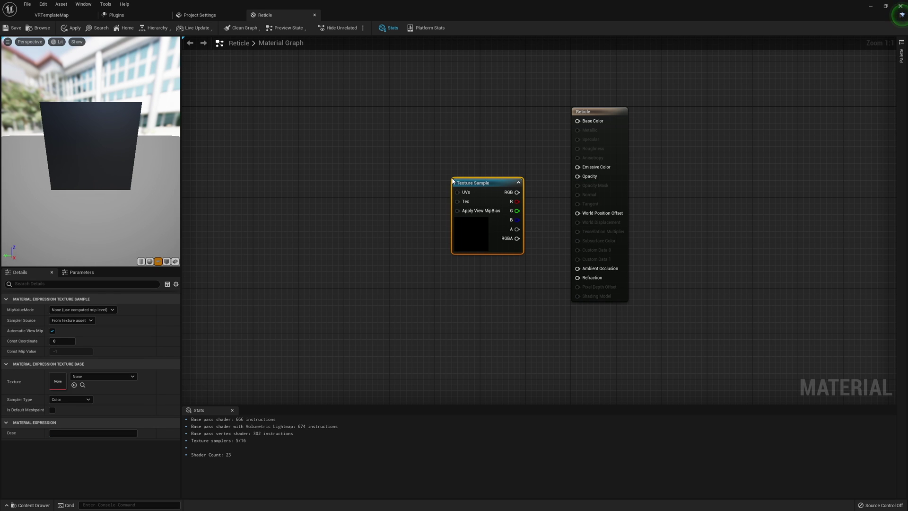
pyautogui.click(108, 377)
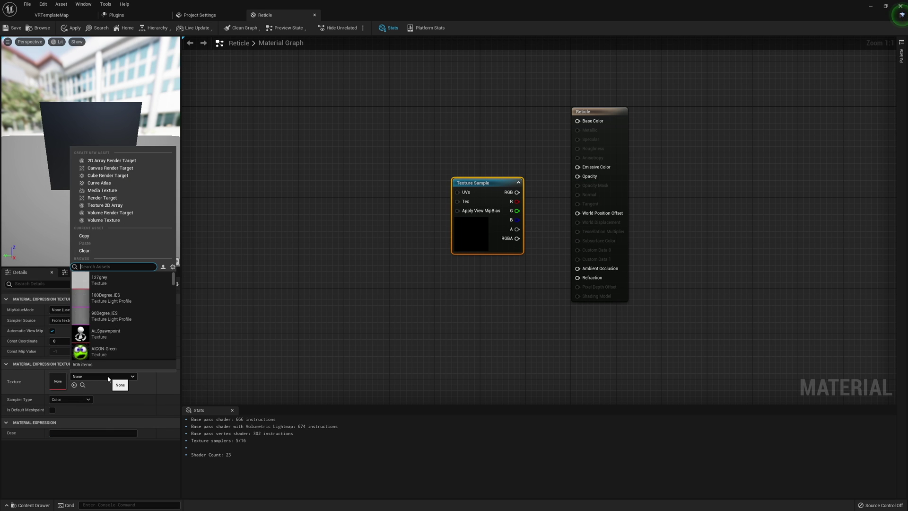
pyautogui.write('sphere render')
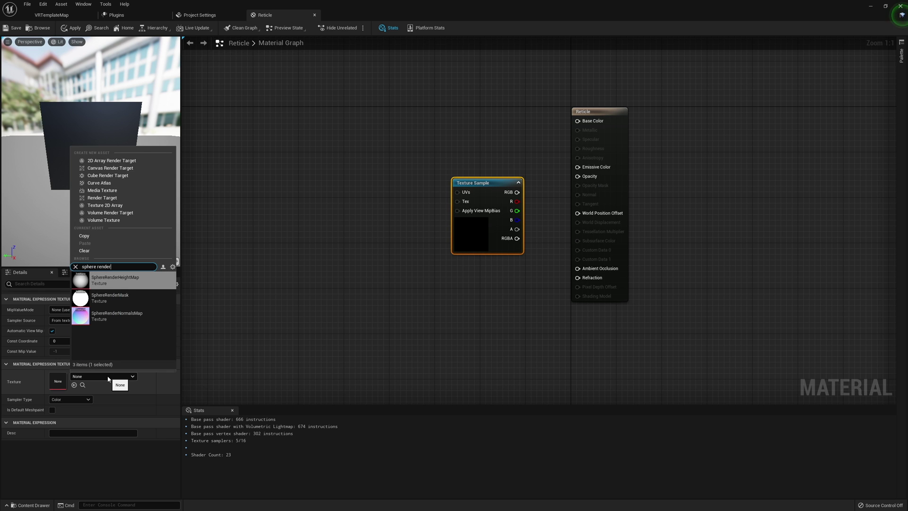
pyautogui.click(114, 280)
pyautogui.moveTo(481, 187); pyautogui.dragTo(475, 169)
pyautogui.moveTo(481, 136); pyautogui.dragTo(525, 142, button='right')
pyautogui.moveTo(468, 121); pyautogui.dragTo(586, 248)
pyautogui.click(586, 248)
pyautogui.click(525, 174)
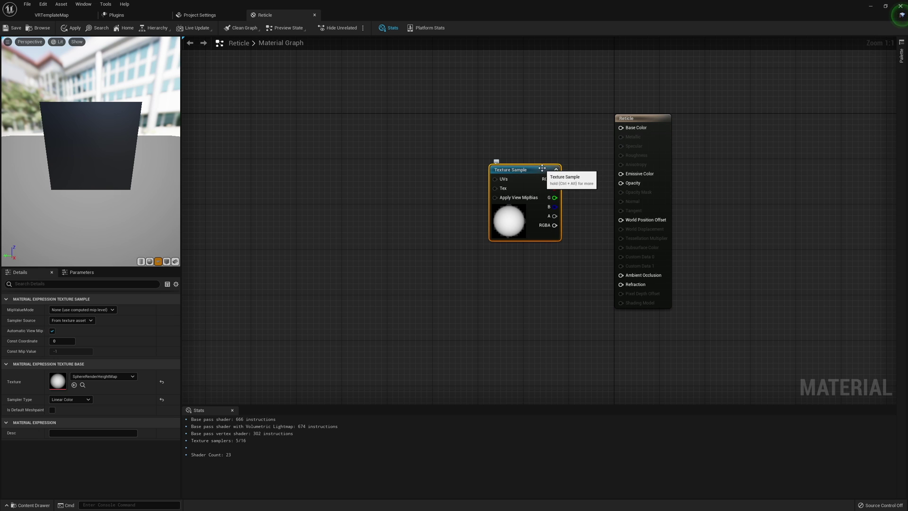
# Connect the Texture Sample's alpha output to the material's Opacity input and move the node farther from the result node
pyautogui.moveTo(555, 215); pyautogui.dragTo(620, 183)
pyautogui.moveTo(522, 180); pyautogui.dragTo(397, 175)
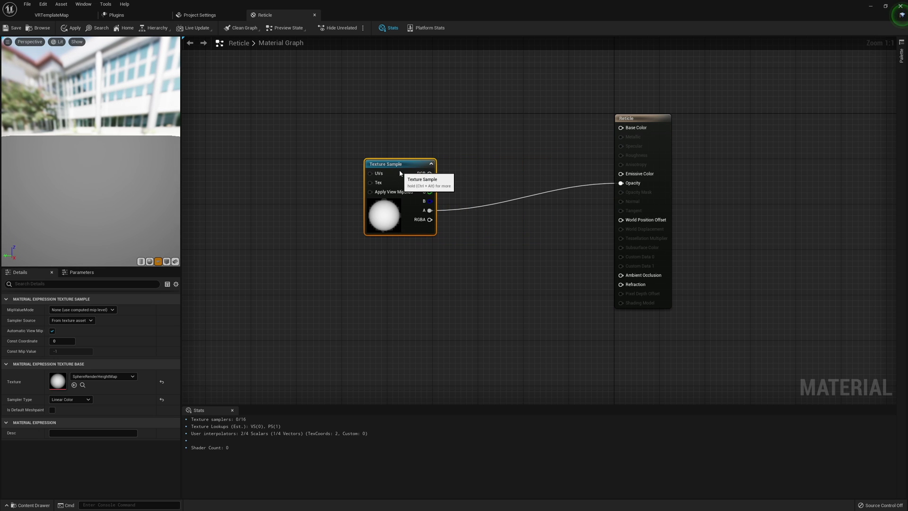
pyautogui.moveTo(389, 272); pyautogui.dragTo(486, 246, button='right')
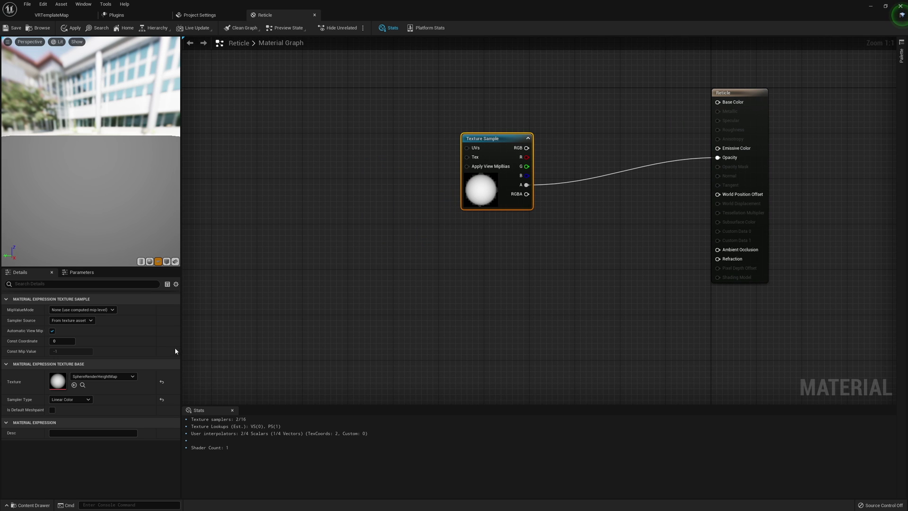
# Locate the SphereRenderHeightMap texture in the engine content, examine it enlarged in the texture editor, and close it
pyautogui.click(83, 385)
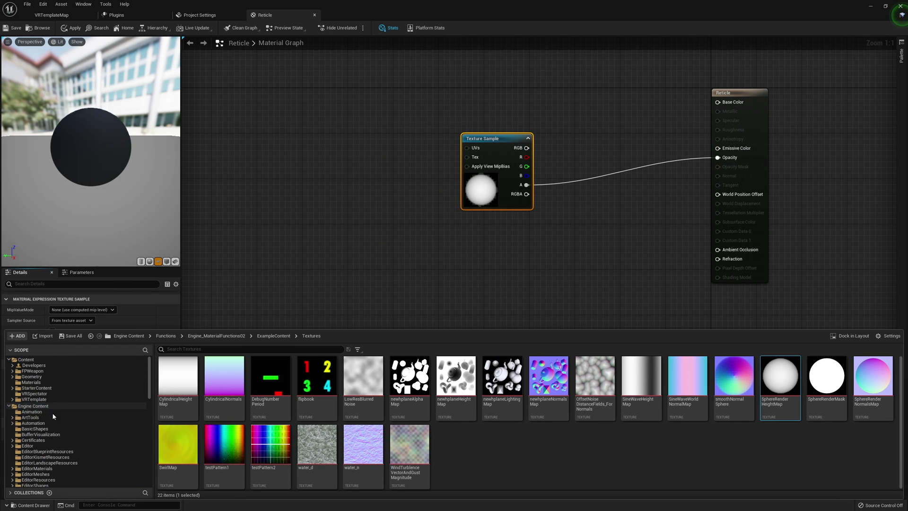
pyautogui.scroll(-12, 49, 413)
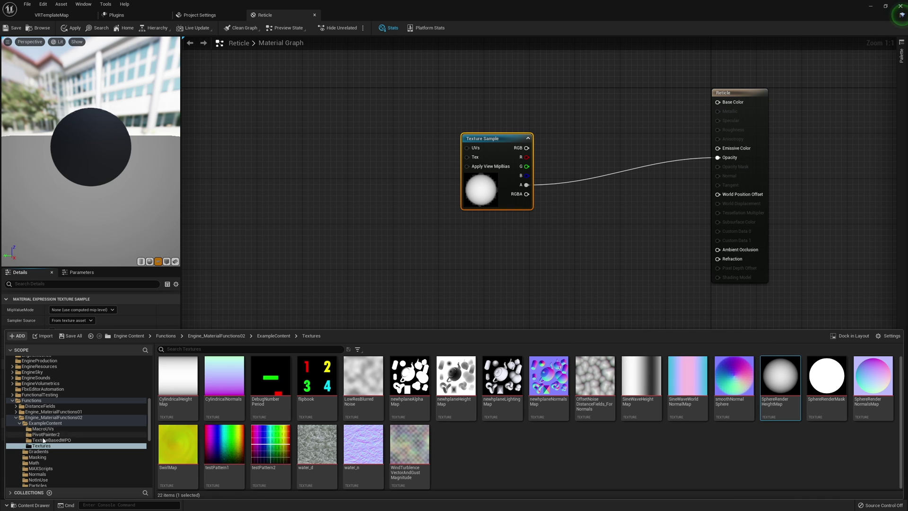
pyautogui.doubleClick(775, 408)
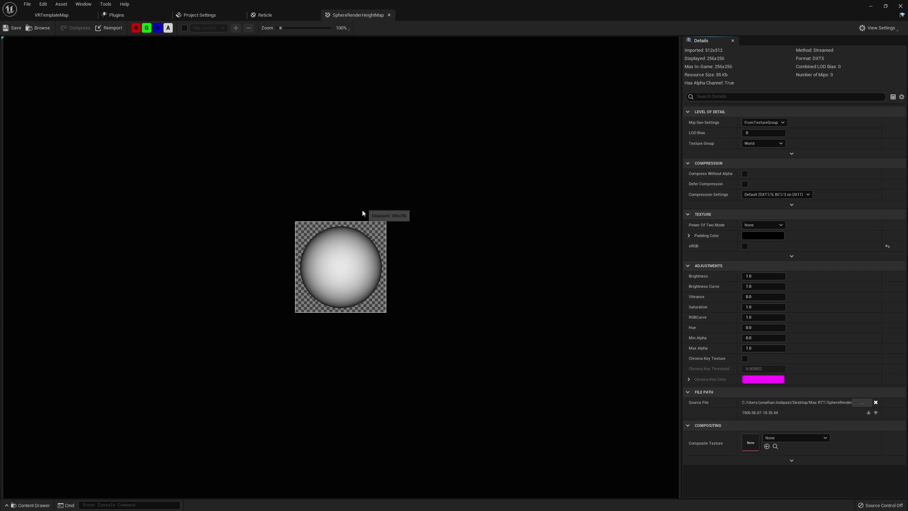
pyautogui.scroll(4, 319, 284)
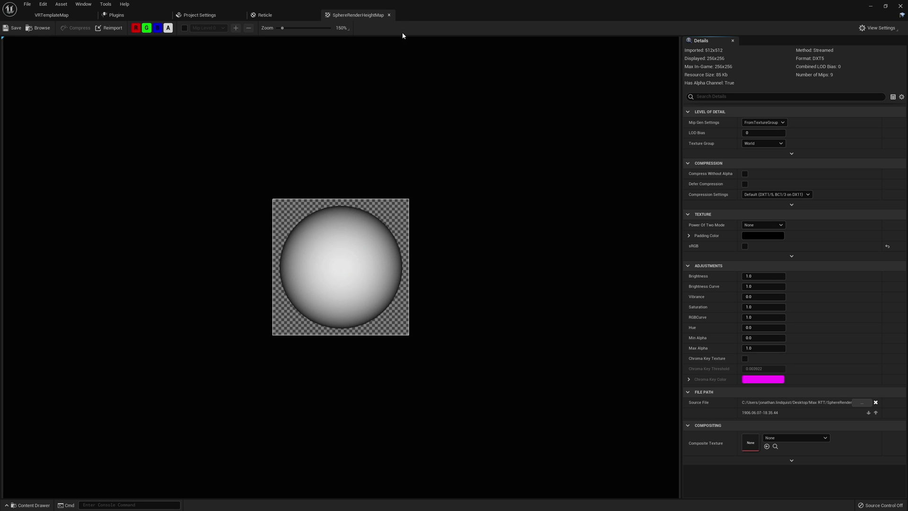
pyautogui.click(389, 15)
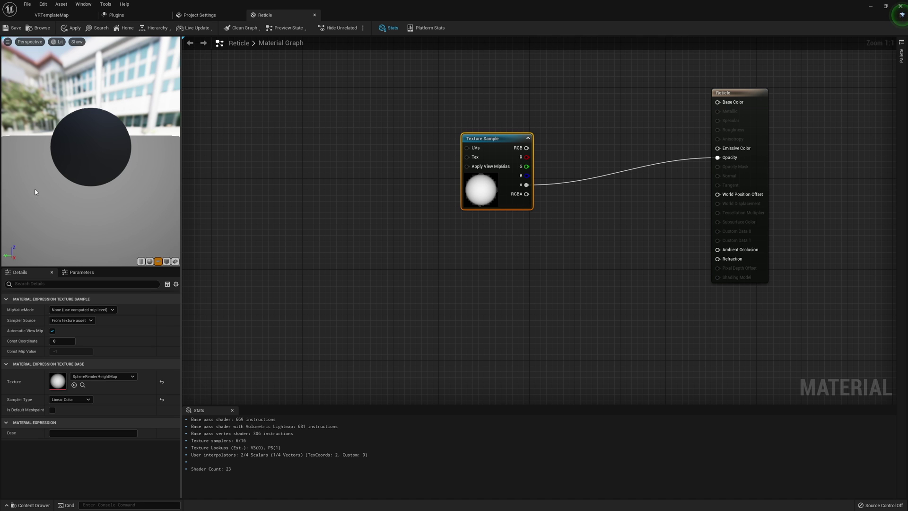
# Add a ScaleUVsByCenter node feeding the Texture Sample's UVs input and place it just below that node
pyautogui.moveTo(70, 161)
pyautogui.mouseDown()
pyautogui.moveTo(83, 161)
pyautogui.moveTo(59, 160)
pyautogui.moveTo(70, 161)
pyautogui.mouseUp()
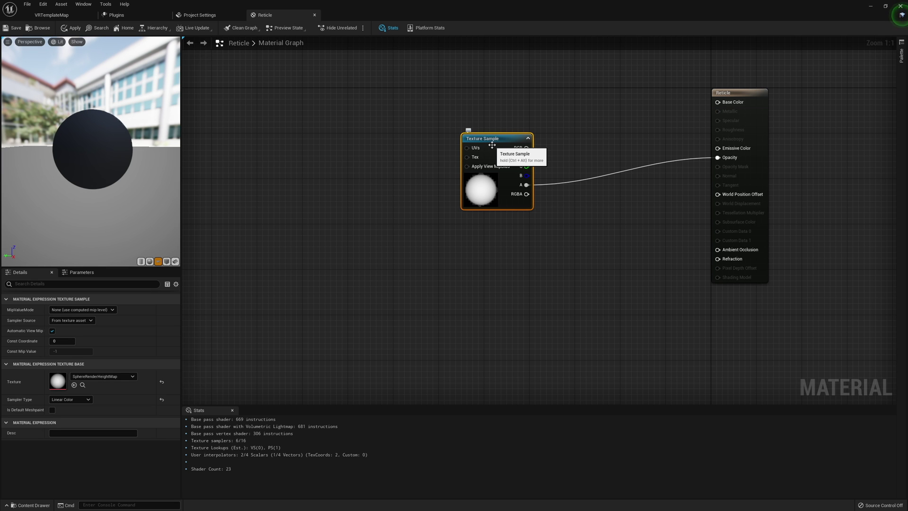
pyautogui.moveTo(434, 179); pyautogui.dragTo(496, 191, button='right')
pyautogui.moveTo(530, 159); pyautogui.dragTo(395, 277)
pyautogui.write('scale')
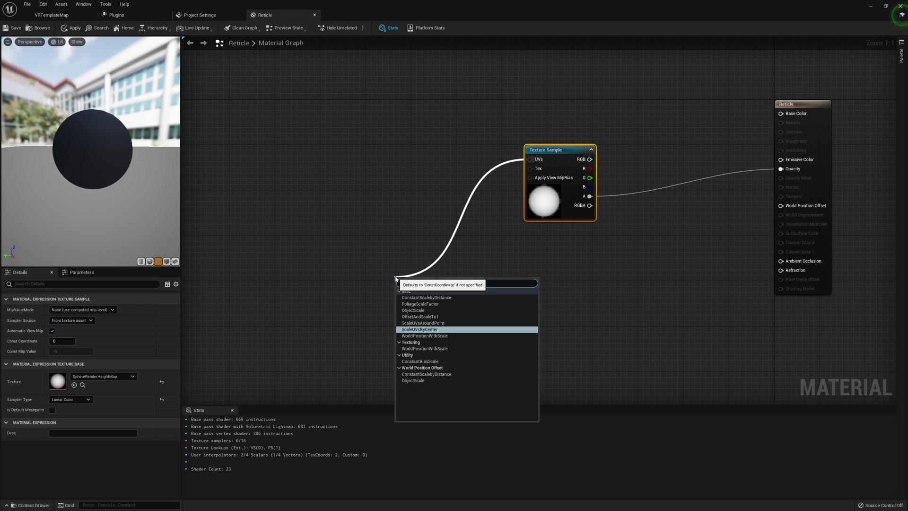
pyautogui.press('Return')
pyautogui.moveTo(417, 273); pyautogui.dragTo(492, 235, button='right')
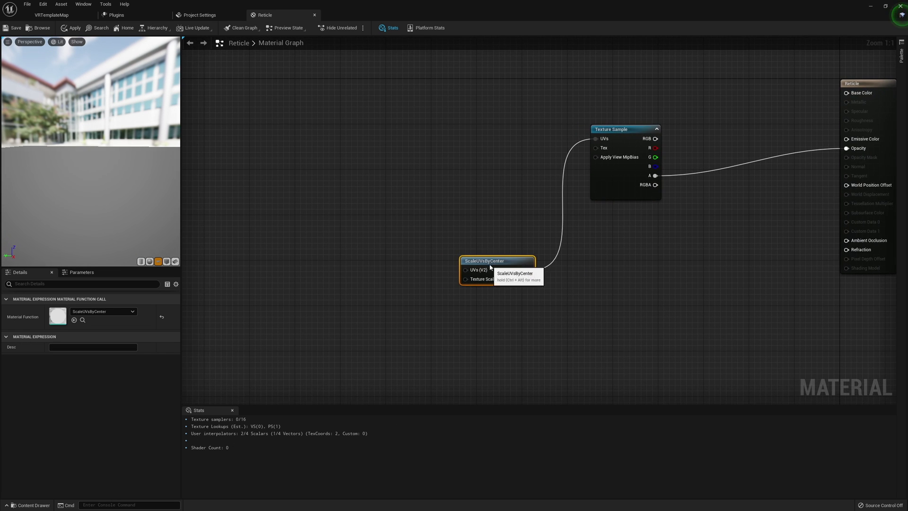
pyautogui.moveTo(506, 260); pyautogui.dragTo(537, 240)
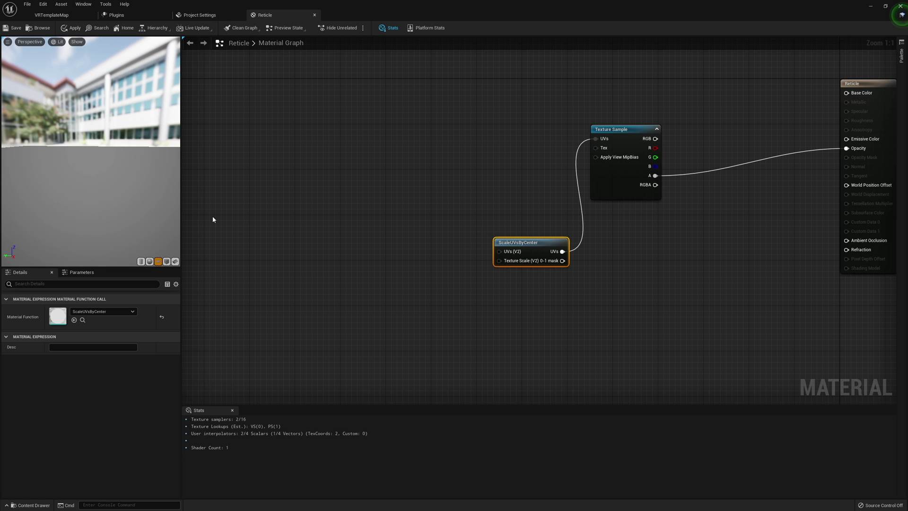
# Add a Constant node with value 0.5 feeding the Texture Scale input of ScaleUVsByCenter
pyautogui.moveTo(481, 243); pyautogui.dragTo(484, 208, button='right')
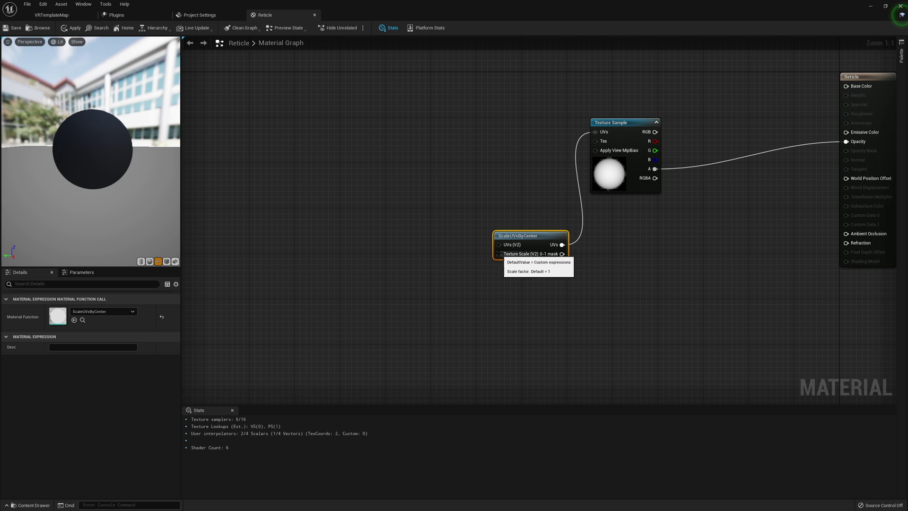
pyautogui.moveTo(493, 271); pyautogui.dragTo(517, 263, button='right')
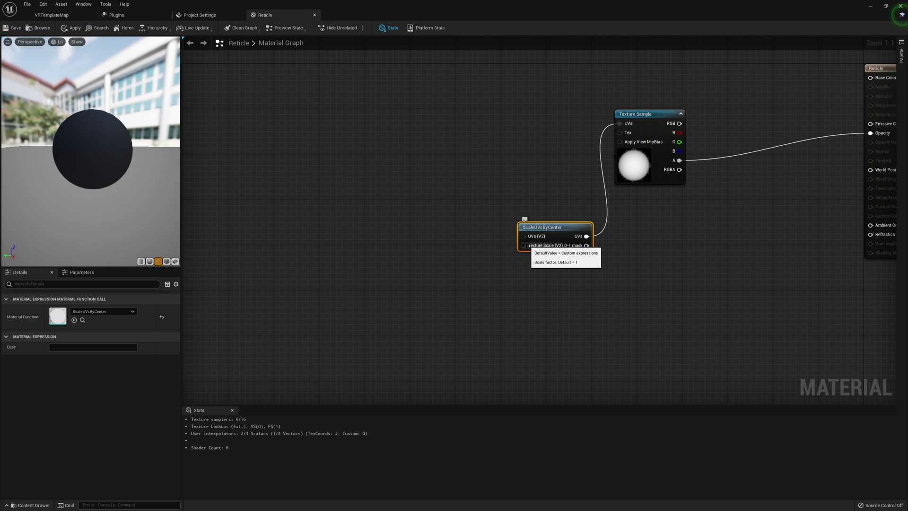
pyautogui.moveTo(524, 245); pyautogui.dragTo(471, 266)
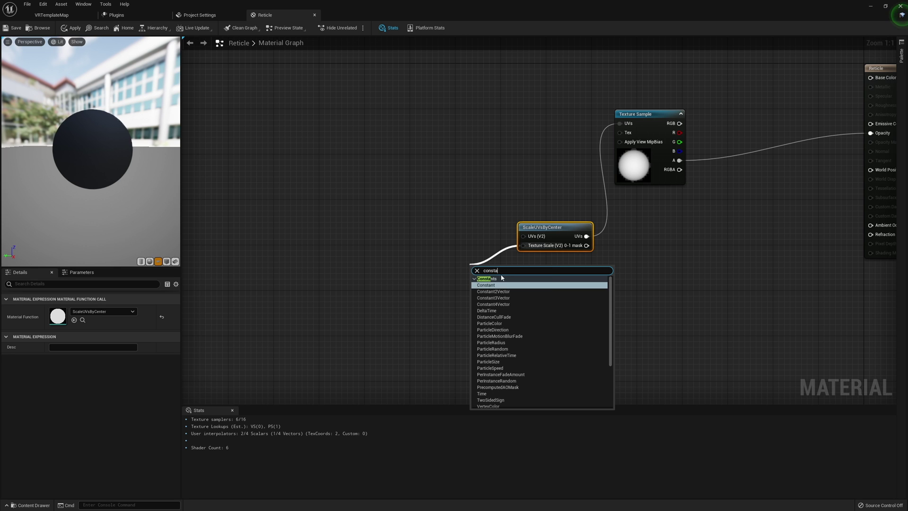
pyautogui.click(505, 285)
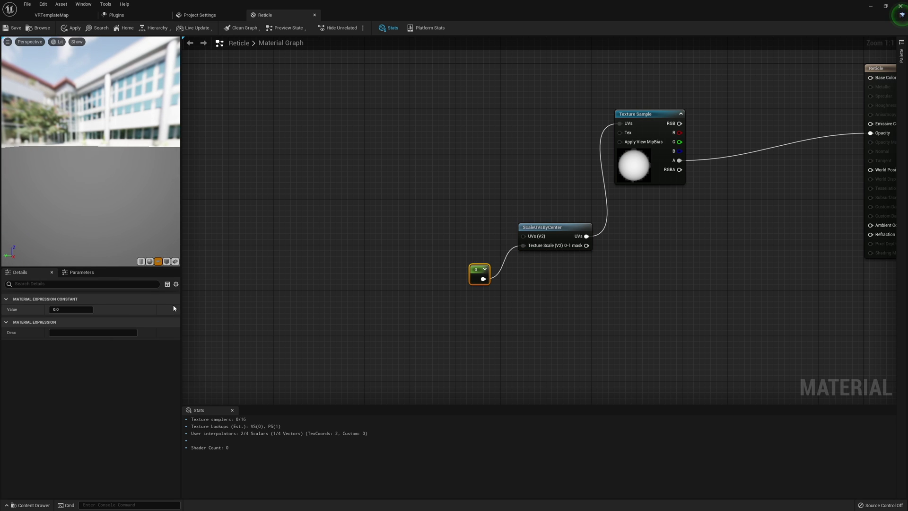
pyautogui.click(69, 308)
pyautogui.press('Return')
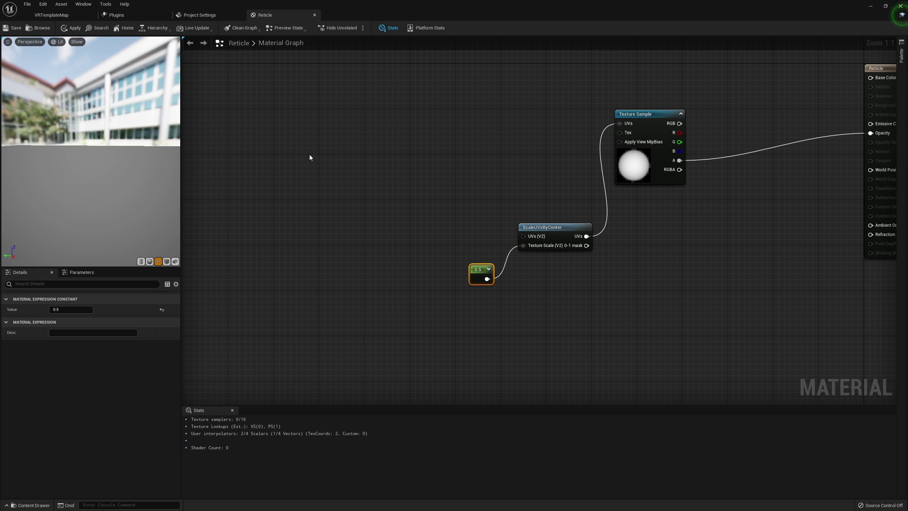
# Add a BumpOffset node feeding the UVs input of the ScaleUVsByCenter node
pyautogui.moveTo(321, 153); pyautogui.dragTo(334, 208, button='right')
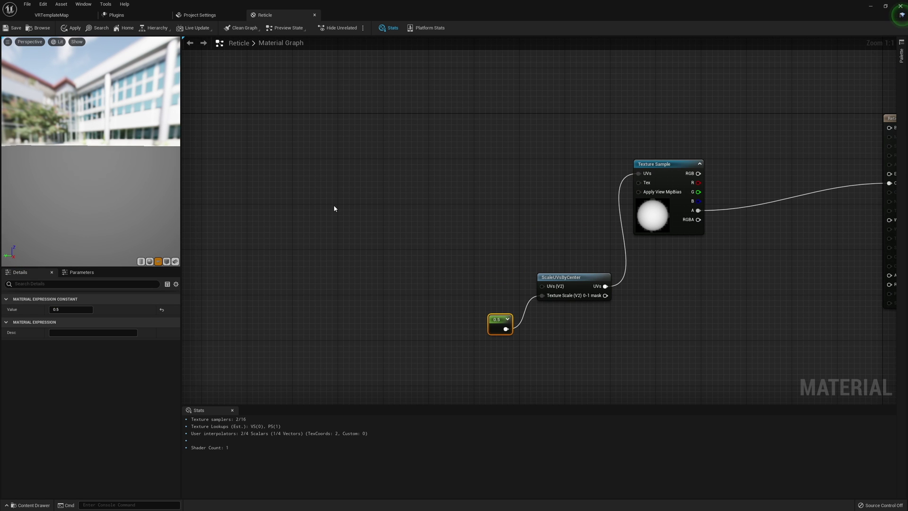
pyautogui.moveTo(542, 286); pyautogui.dragTo(503, 184)
pyautogui.write('b')
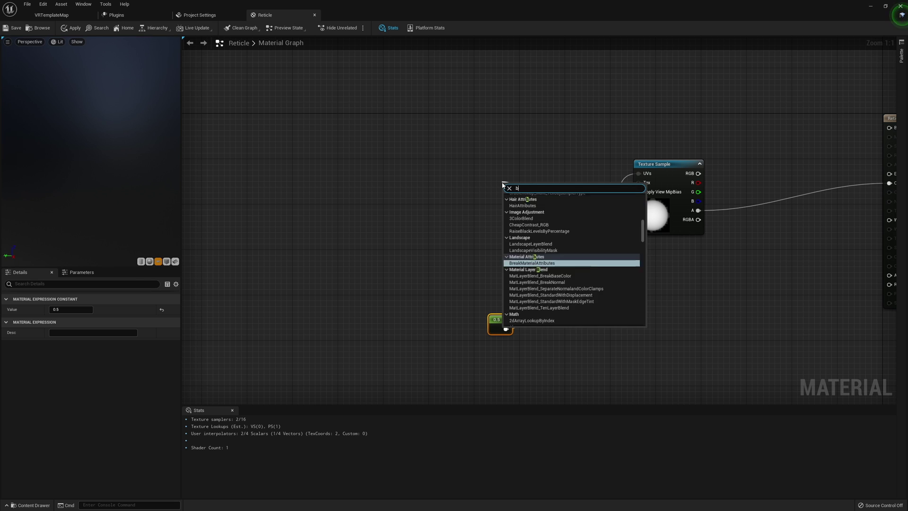
pyautogui.write('ump')
pyautogui.press('Return')
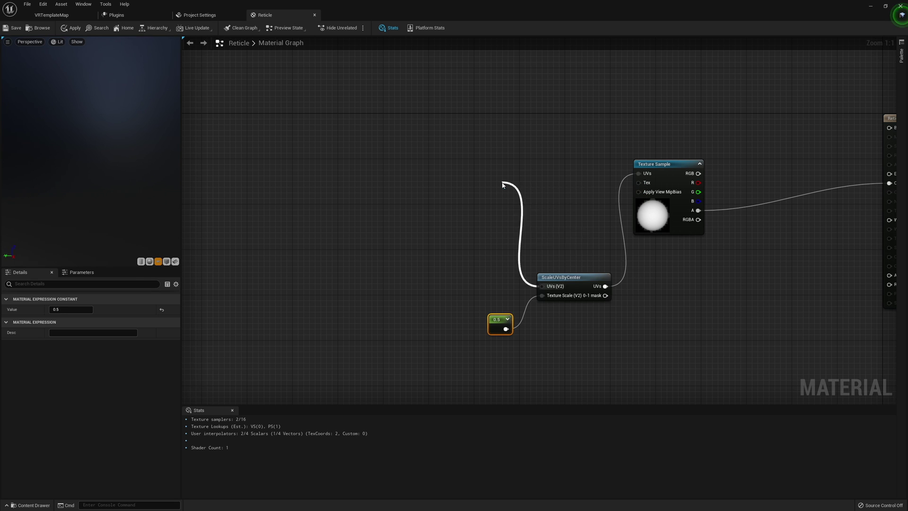
pyautogui.scroll(4, 92, 160)
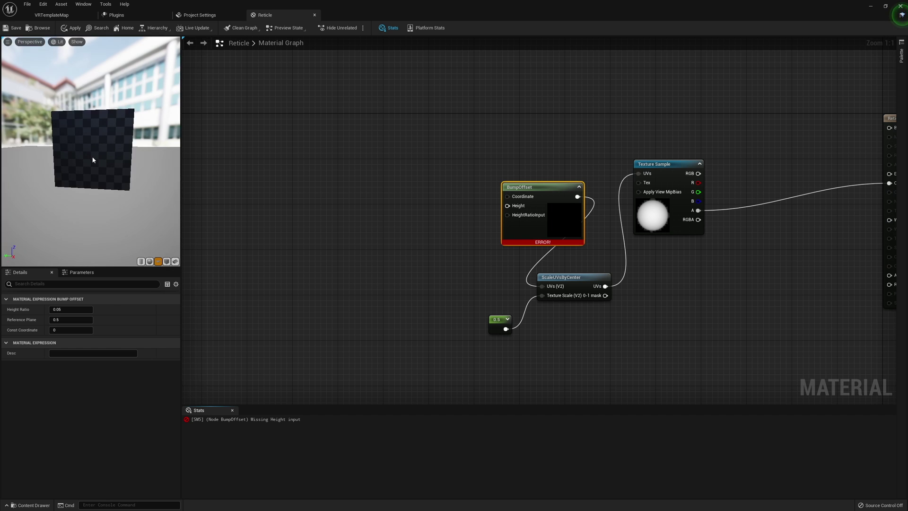
# Spread out the BumpOffset, ScaleUVsByCenter and 0.5 Constant nodes into a tidy chain leading to the Texture Sample
pyautogui.moveTo(527, 182); pyautogui.dragTo(454, 154)
pyautogui.moveTo(571, 278); pyautogui.dragTo(571, 228)
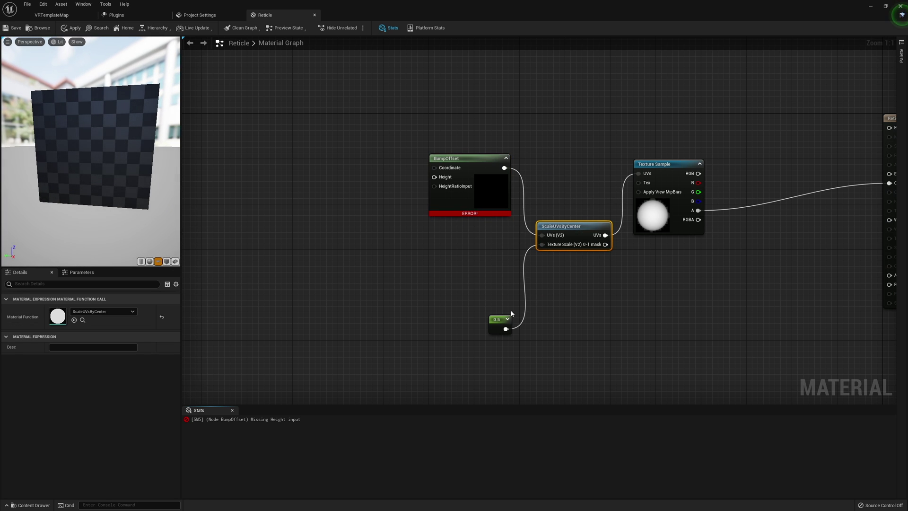
pyautogui.moveTo(495, 321); pyautogui.dragTo(486, 271)
# Add a Constant node with value -250 feeding the Height input of the BumpOffset node
pyautogui.moveTo(430, 241); pyautogui.dragTo(521, 256, button='right')
pyautogui.moveTo(535, 194); pyautogui.dragTo(477, 201)
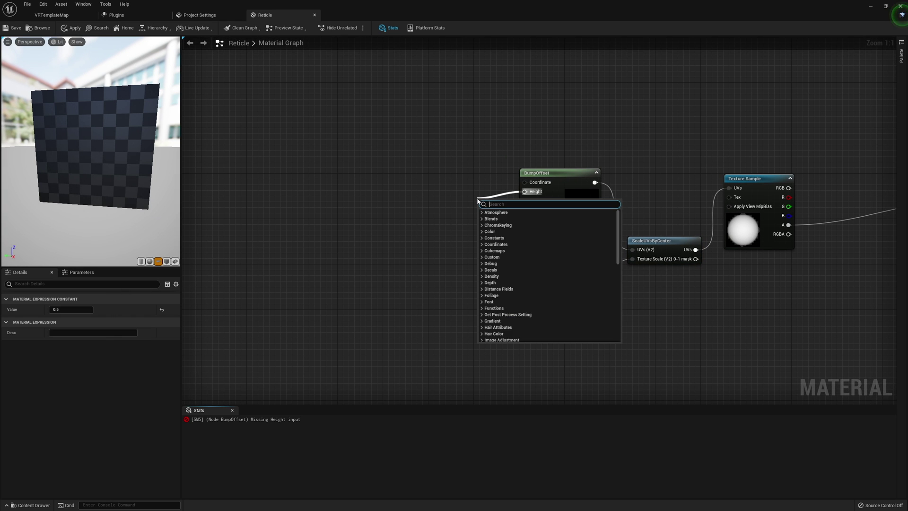
pyautogui.write('consta')
pyautogui.press('Return')
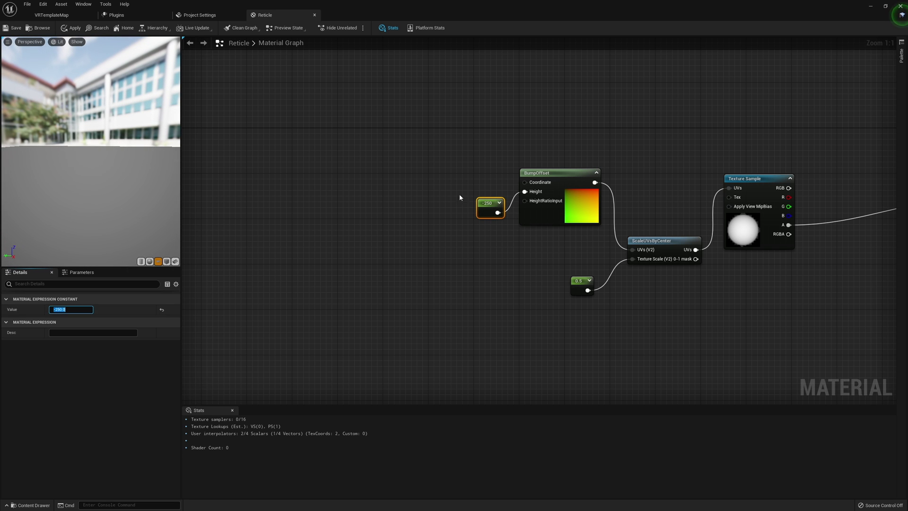
# Align ScaleUVsByCenter between BumpOffset and Texture Sample, with the -250 Constant beside the Height input and the 0.5 Constant just below BumpOffset
pyautogui.moveTo(488, 209); pyautogui.dragTo(491, 190)
pyautogui.moveTo(578, 284); pyautogui.dragTo(578, 252)
pyautogui.moveTo(659, 276); pyautogui.dragTo(595, 277, button='right')
pyautogui.moveTo(602, 245); pyautogui.dragTo(601, 175)
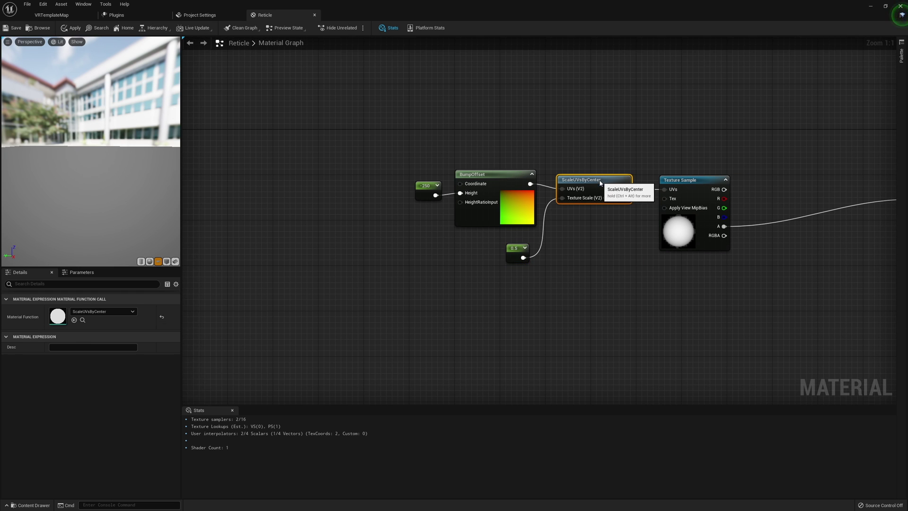
pyautogui.moveTo(524, 248); pyautogui.dragTo(530, 236)
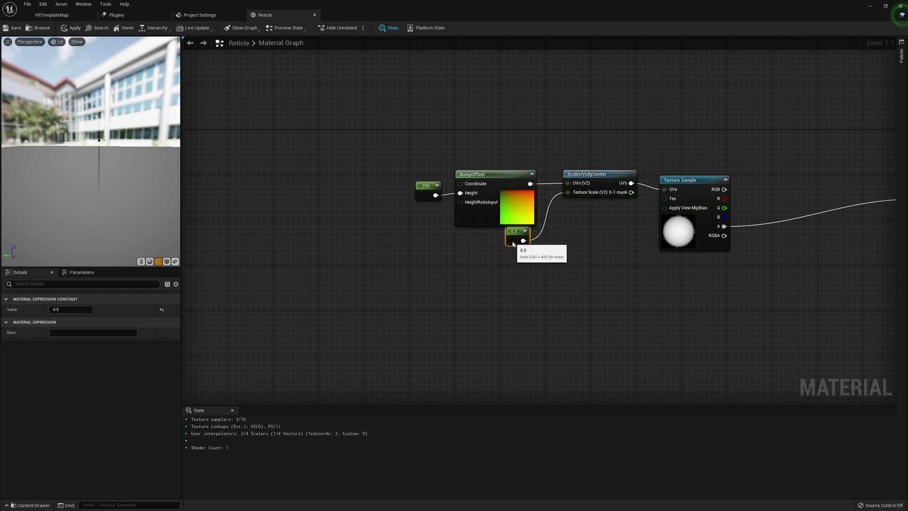
pyautogui.moveTo(518, 247); pyautogui.dragTo(518, 253)
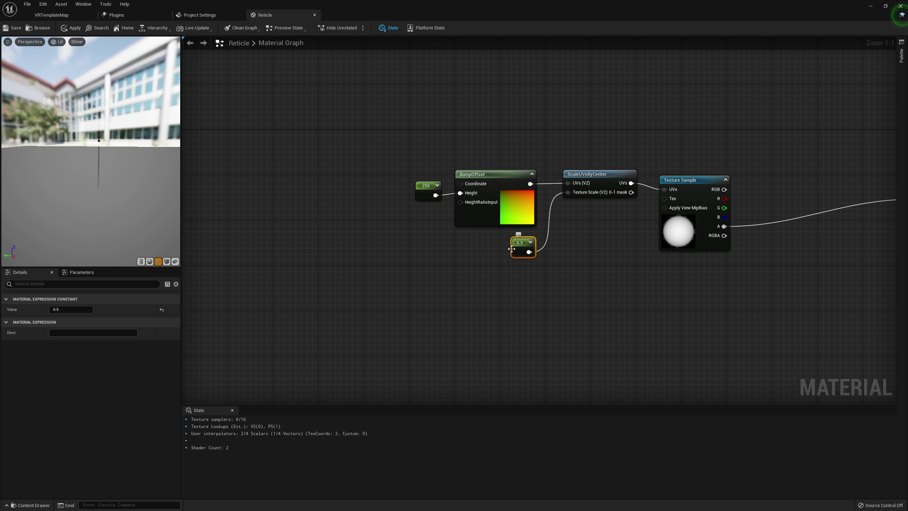
# Add a VectorParameter node named Color above the Texture Sample
pyautogui.moveTo(514, 244); pyautogui.dragTo(457, 275, button='right')
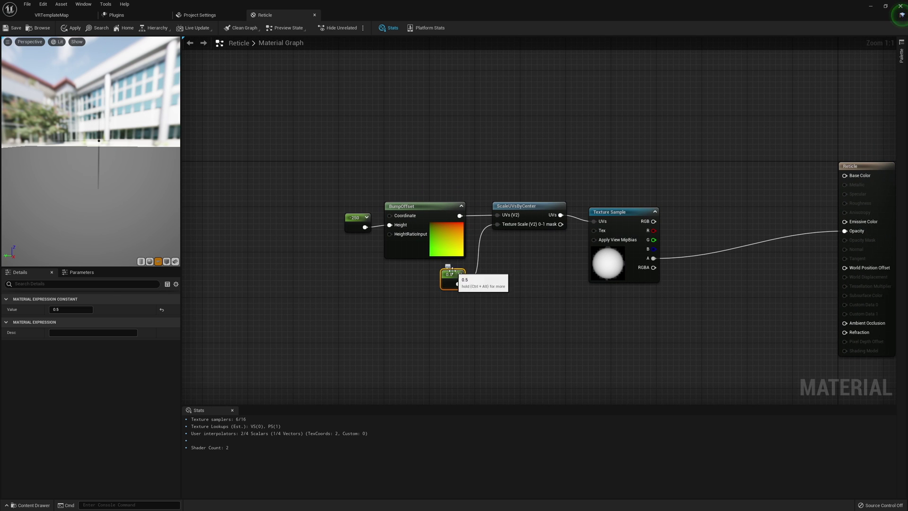
pyautogui.moveTo(515, 282); pyautogui.dragTo(445, 297, button='right')
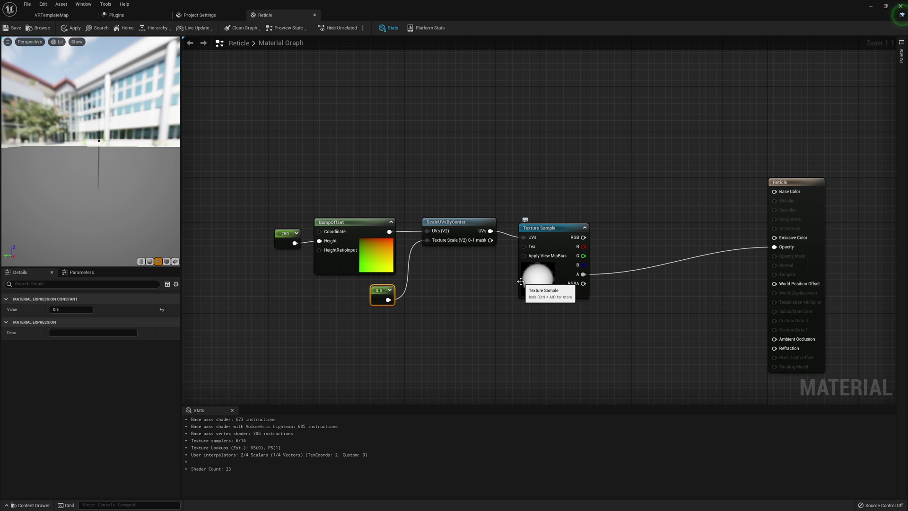
pyautogui.rightClick(543, 136)
pyautogui.write('vector')
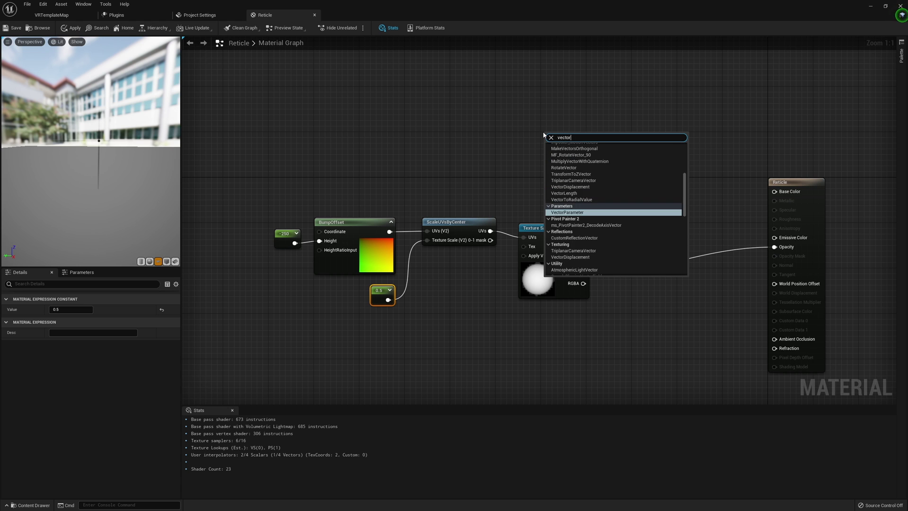
pyautogui.press('Return')
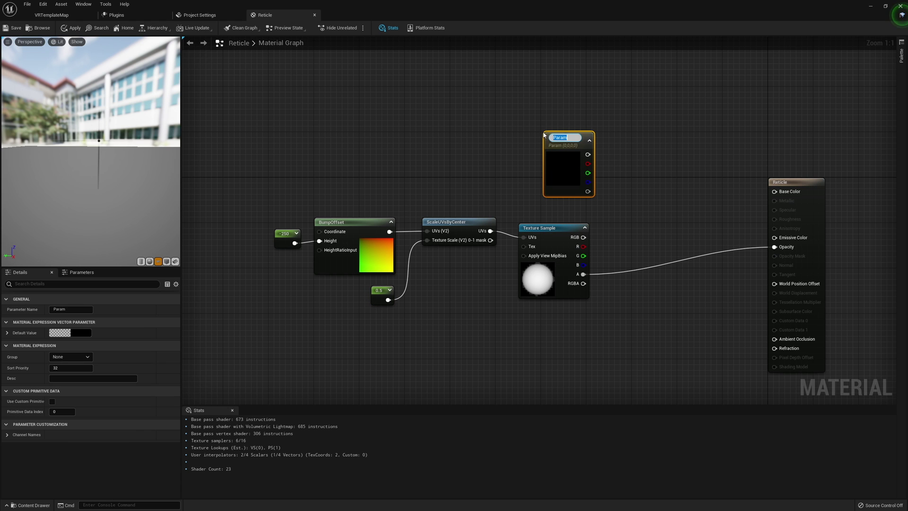
pyautogui.write('Color')
pyautogui.press('Return')
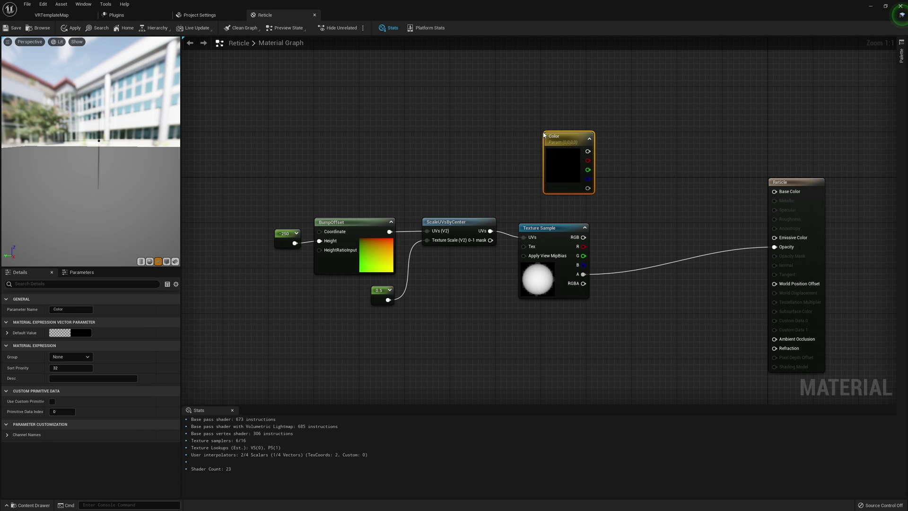
# Multiply the Color parameter by the Texture Sample's RGB output and feed the product into the material's Emissive Color
pyautogui.moveTo(590, 156); pyautogui.dragTo(614, 162)
pyautogui.write('mul')
pyautogui.press('Return')
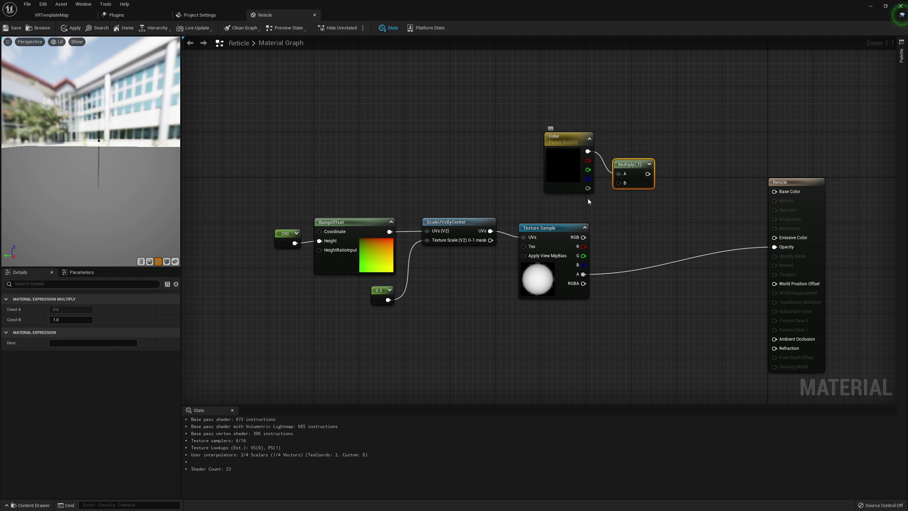
pyautogui.moveTo(583, 237); pyautogui.dragTo(618, 183)
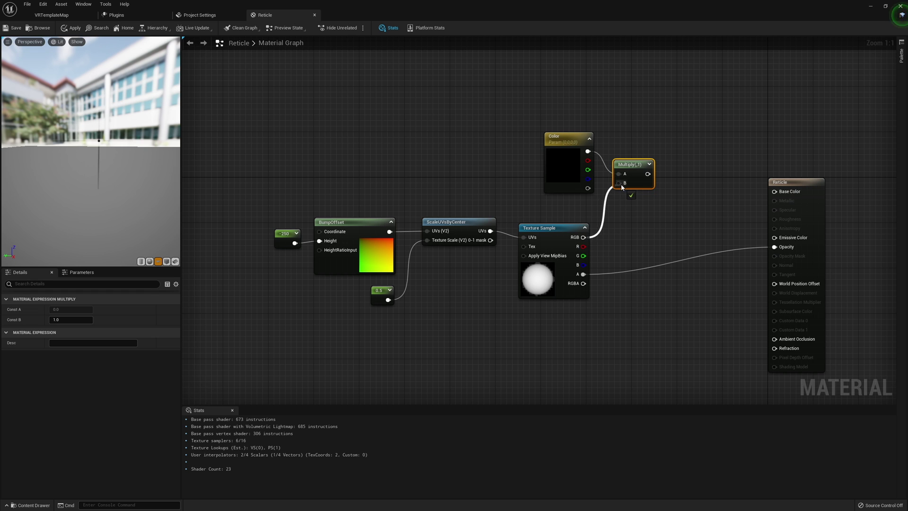
pyautogui.moveTo(642, 178); pyautogui.dragTo(613, 176, button='right')
pyautogui.moveTo(609, 171); pyautogui.dragTo(743, 234)
# Set the Color parameter's default value to a medium green with a value of about 0.43
pyautogui.click(542, 162)
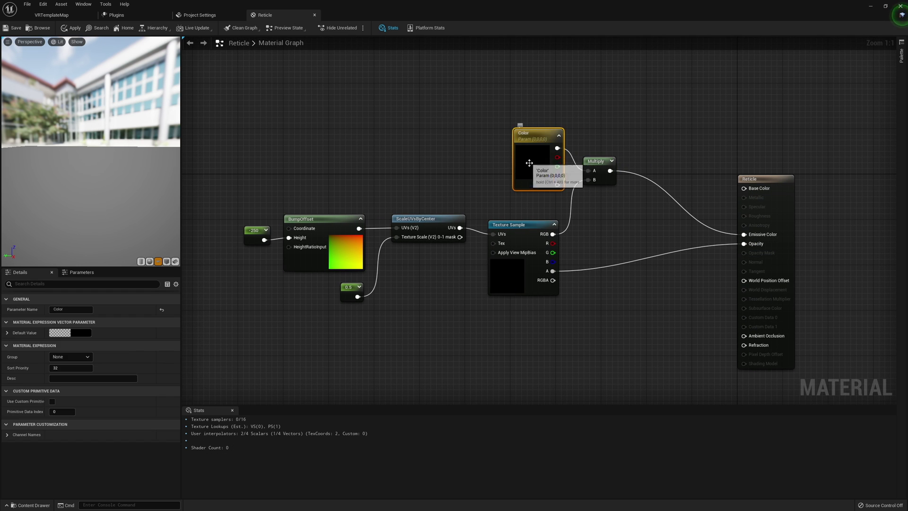
pyautogui.click(81, 332)
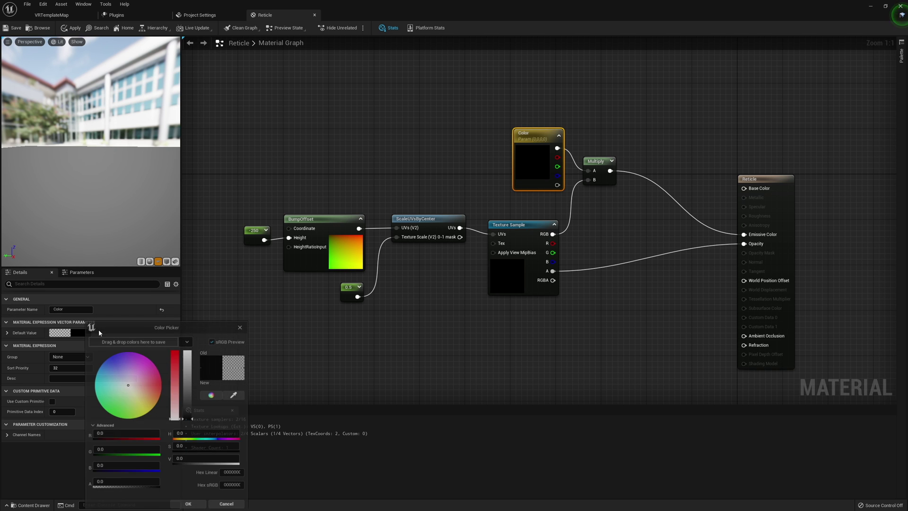
pyautogui.moveTo(127, 376); pyautogui.dragTo(109, 409)
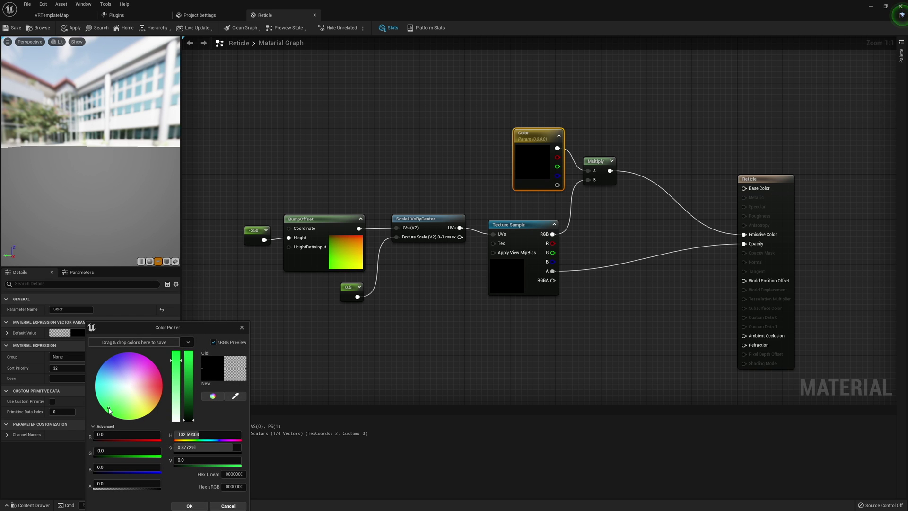
pyautogui.moveTo(193, 409); pyautogui.dragTo(192, 391)
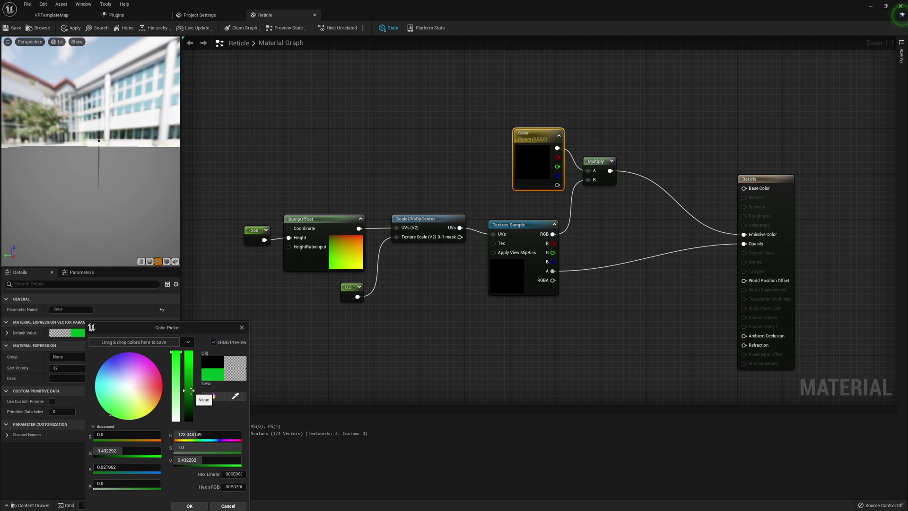
pyautogui.click(189, 506)
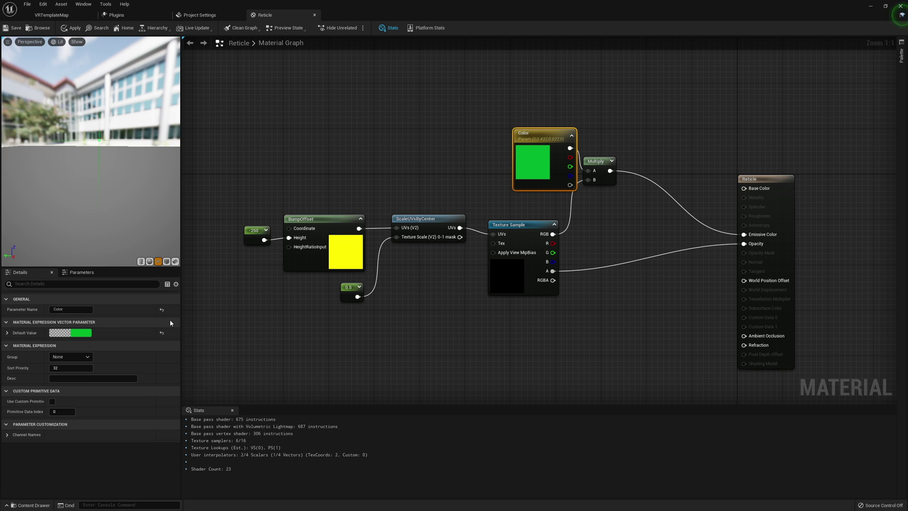
# Set the Color parameter's default value to blue, about 0.037, 0.030, 0.677, and move its node clear of the Multiply node
pyautogui.click(81, 332)
pyautogui.moveTo(172, 382); pyautogui.dragTo(176, 374)
pyautogui.moveTo(104, 385); pyautogui.dragTo(97, 360)
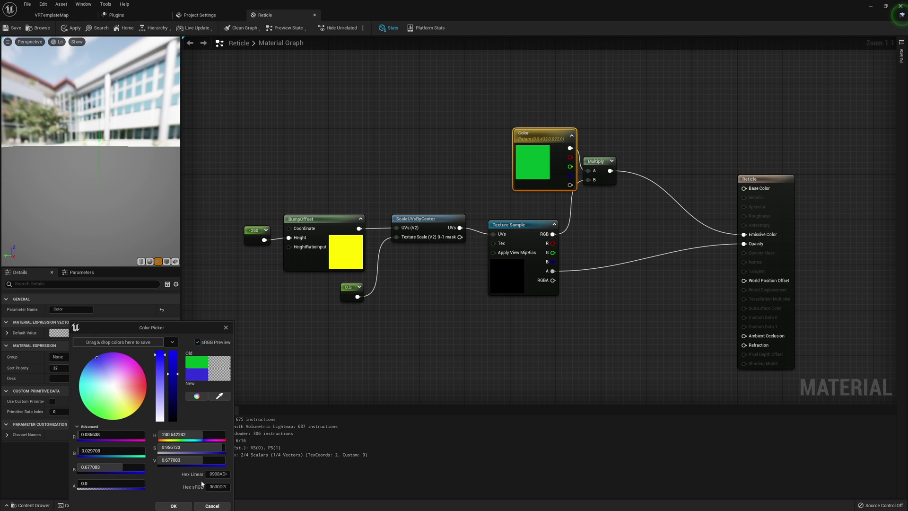
pyautogui.click(173, 506)
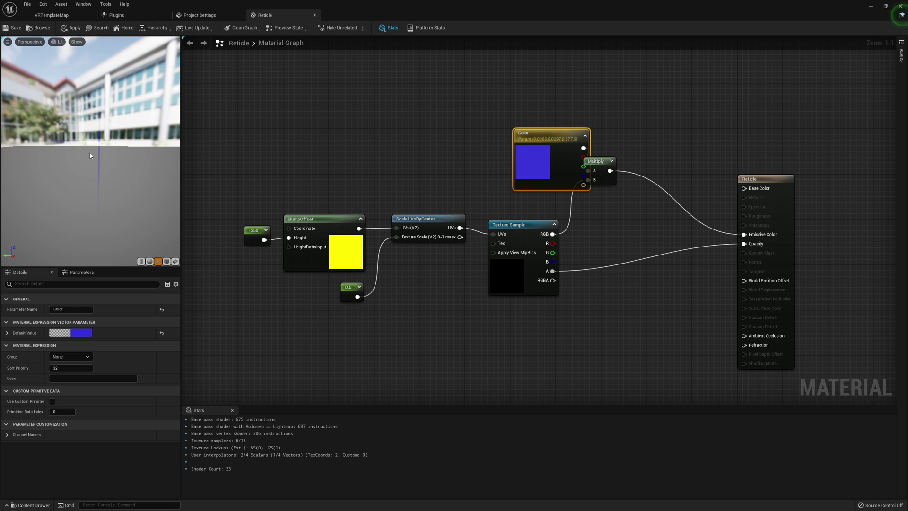
pyautogui.moveTo(530, 146); pyautogui.dragTo(504, 147)
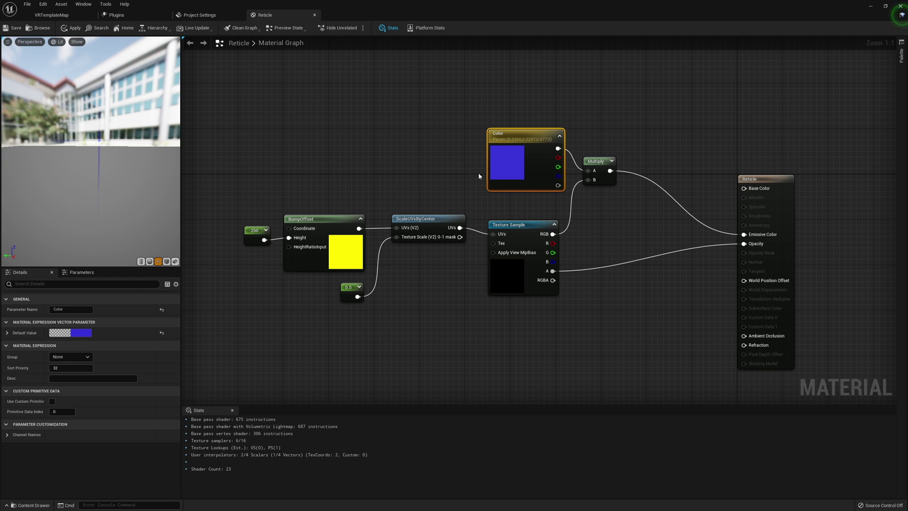
# Apply the changes to the Reticle material and close its editor
pyautogui.click(81, 333)
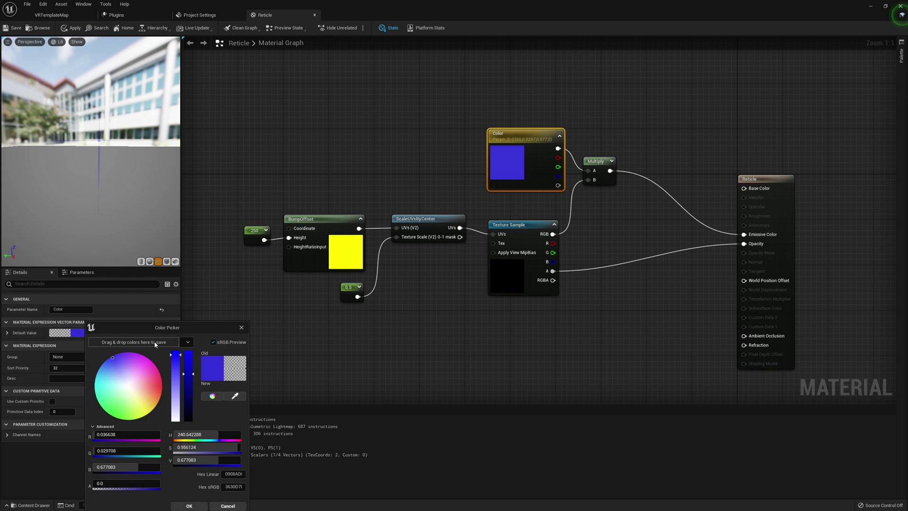
pyautogui.click(317, 184)
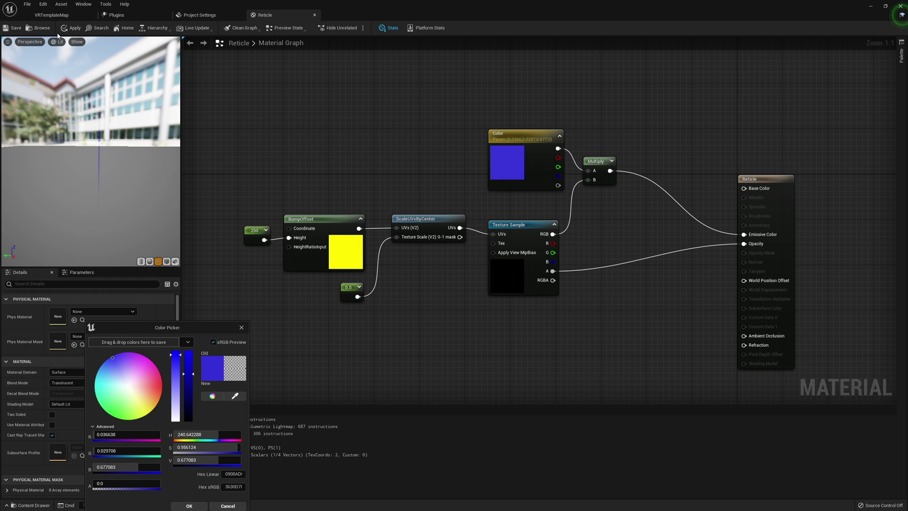
pyautogui.click(72, 28)
pyautogui.click(314, 14)
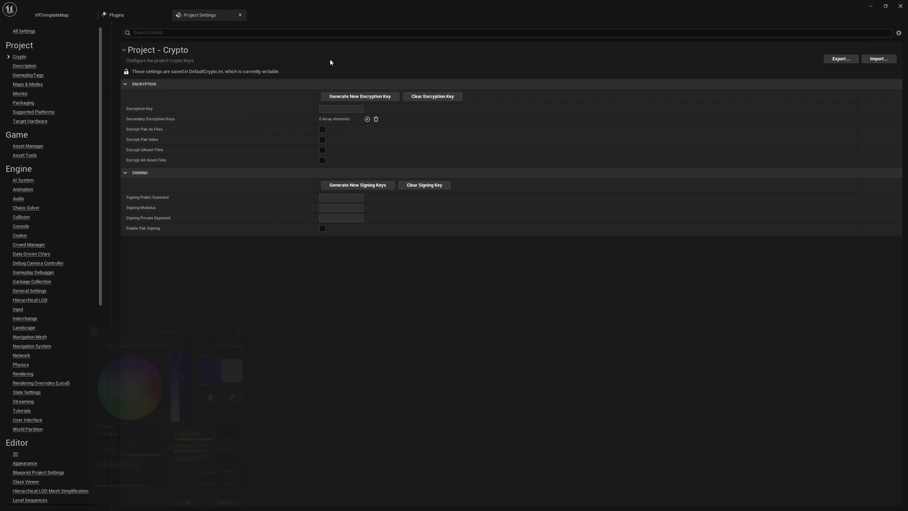
# Return to the VRTemplateMap level, collapse Engine Content and open the project's Materials folder
pyautogui.click(71, 18)
pyautogui.moveTo(498, 180); pyautogui.dragTo(514, 185, button='right')
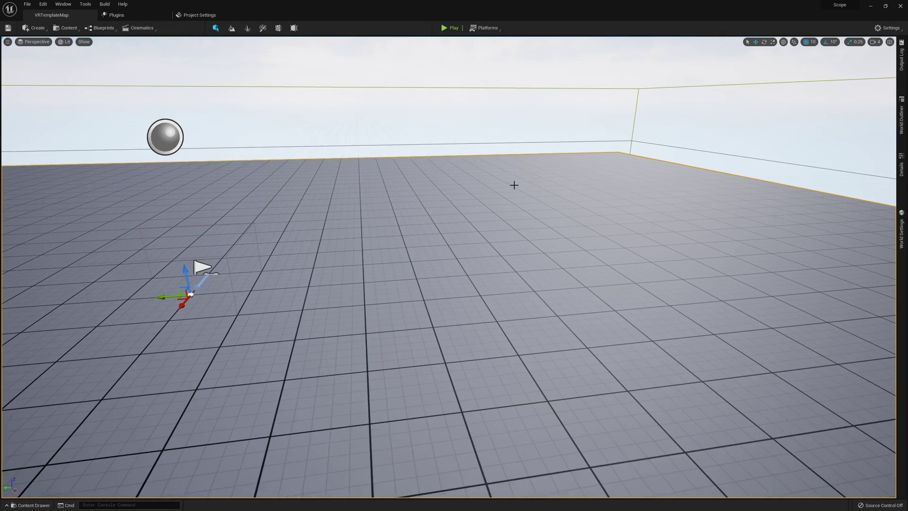
pyautogui.hotkey('ctrl', 'space')
pyautogui.scroll(8, 37, 426)
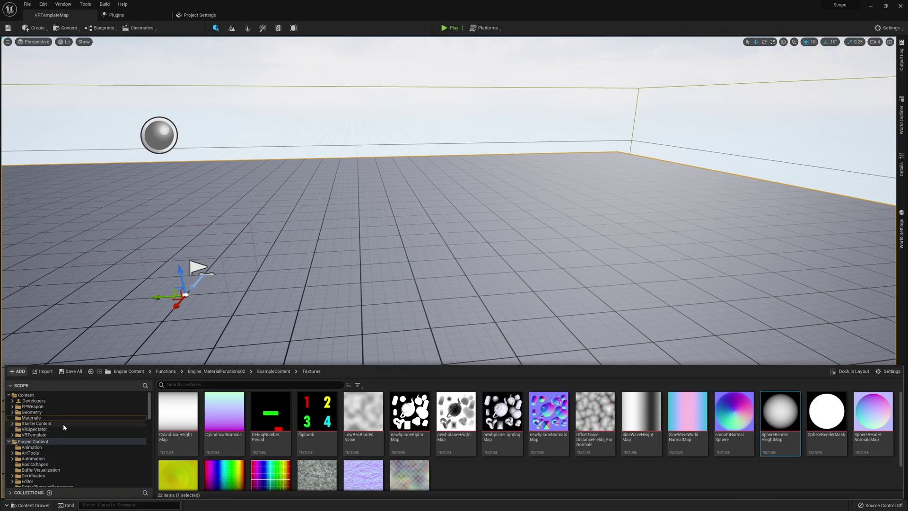
pyautogui.click(9, 441)
pyautogui.click(33, 411)
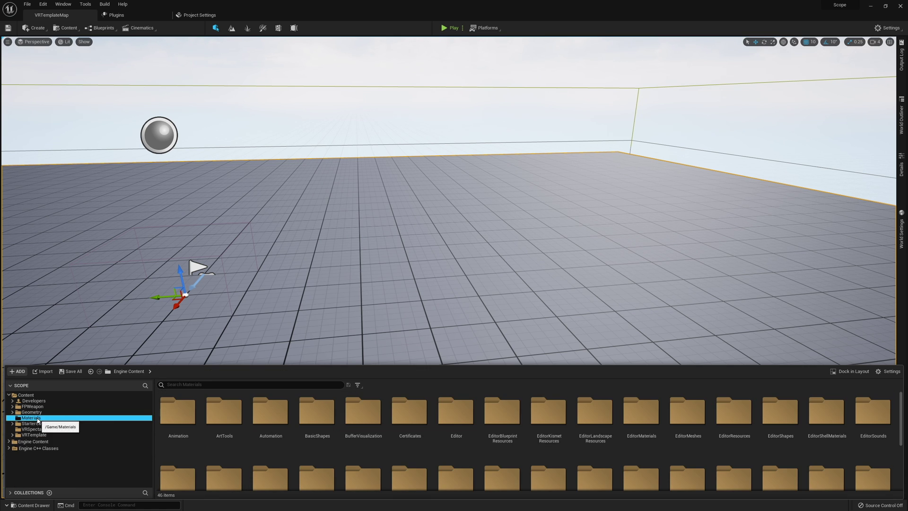
# Add a Plane shape to the level and raise it well above the floor
pyautogui.click(35, 28)
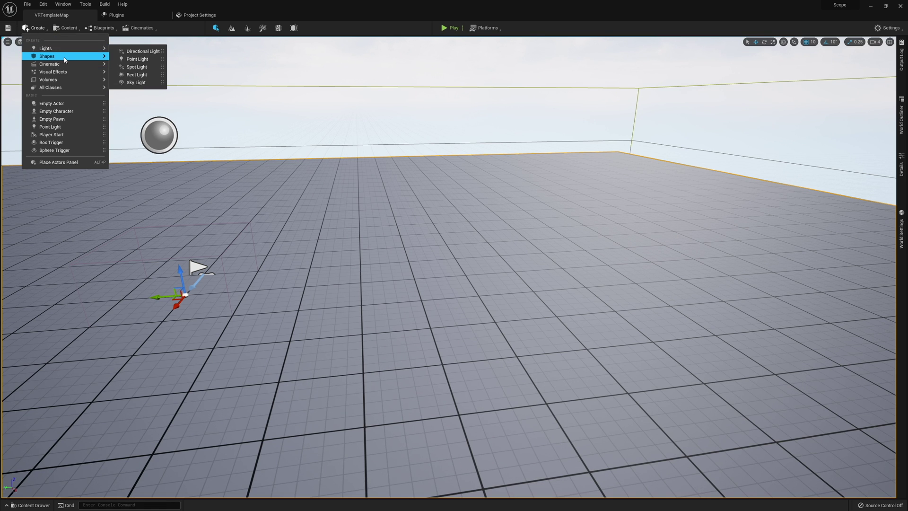
pyautogui.click(137, 83)
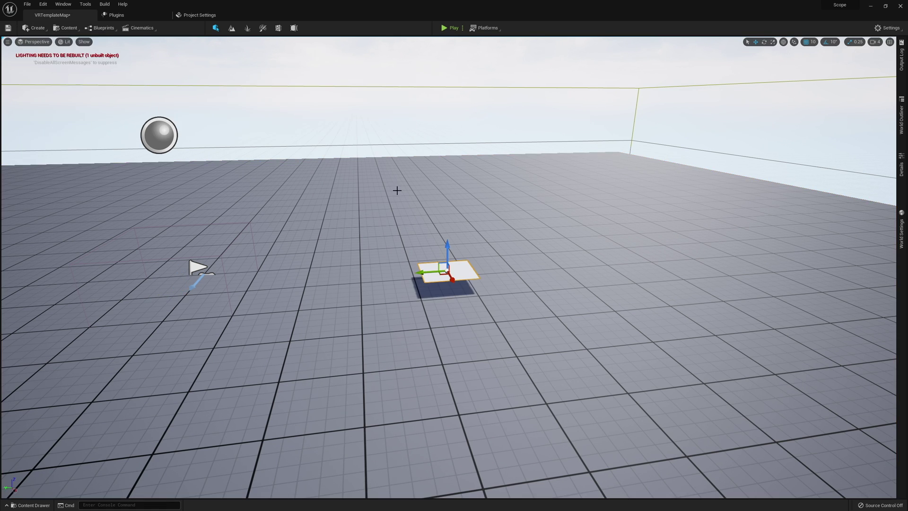
pyautogui.moveTo(448, 250); pyautogui.dragTo(460, 164)
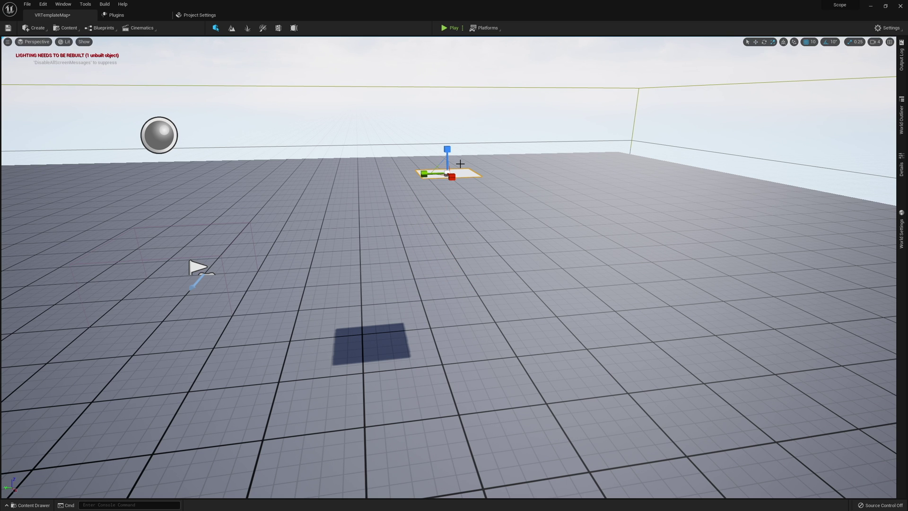
# Rotate the plane upright so that it stands vertically facing the camera
pyautogui.press('e')
pyautogui.moveTo(454, 142); pyautogui.dragTo(474, 168)
pyautogui.moveTo(465, 163); pyautogui.dragTo(466, 127, button='right')
pyautogui.press('w')
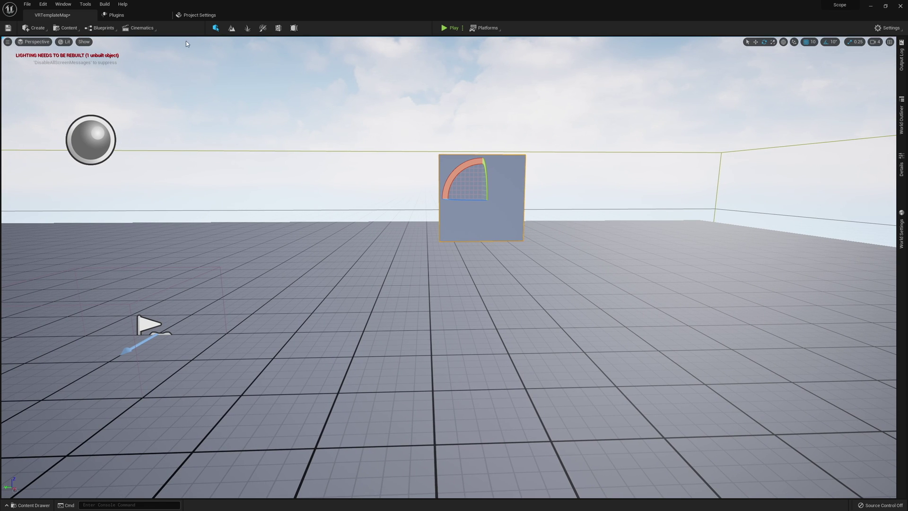
# Apply the Reticle material to the upright plane and clear the selection
pyautogui.hotkey('ctrl', 'space')
pyautogui.moveTo(176, 427); pyautogui.dragTo(515, 206)
pyautogui.click(597, 229)
pyautogui.moveTo(587, 196); pyautogui.dragTo(603, 183, button='right')
pyautogui.press('s')
pyautogui.press('w')
pyautogui.press('a')
# Select the Plane actor from the level's actor list and focus the view on it
pyautogui.click(482, 234)
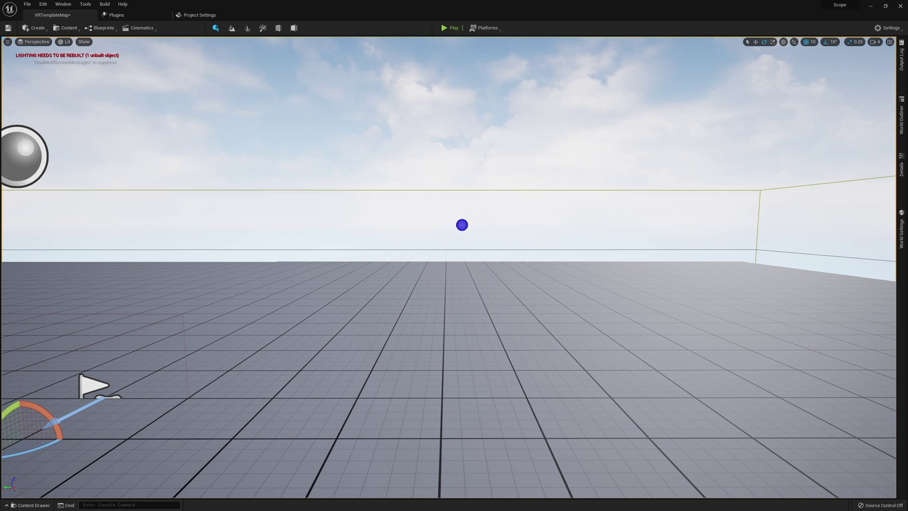
pyautogui.click(901, 106)
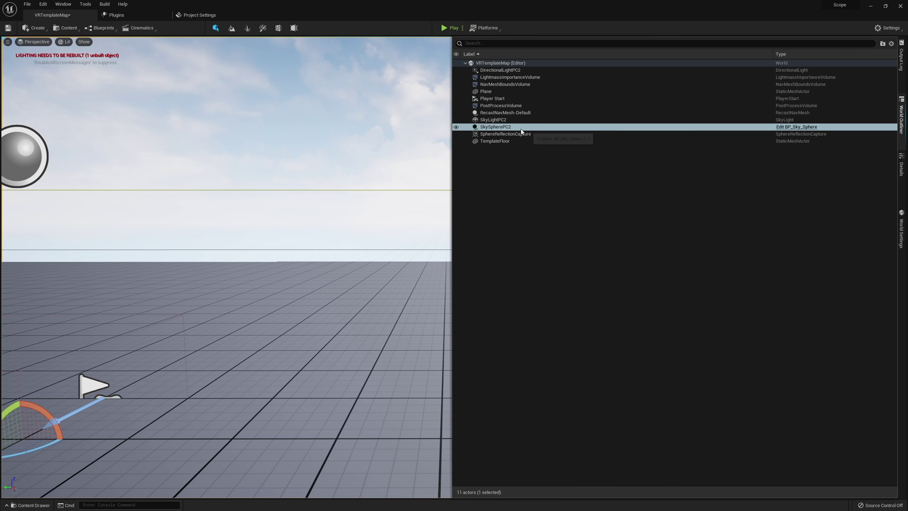
pyautogui.click(519, 91)
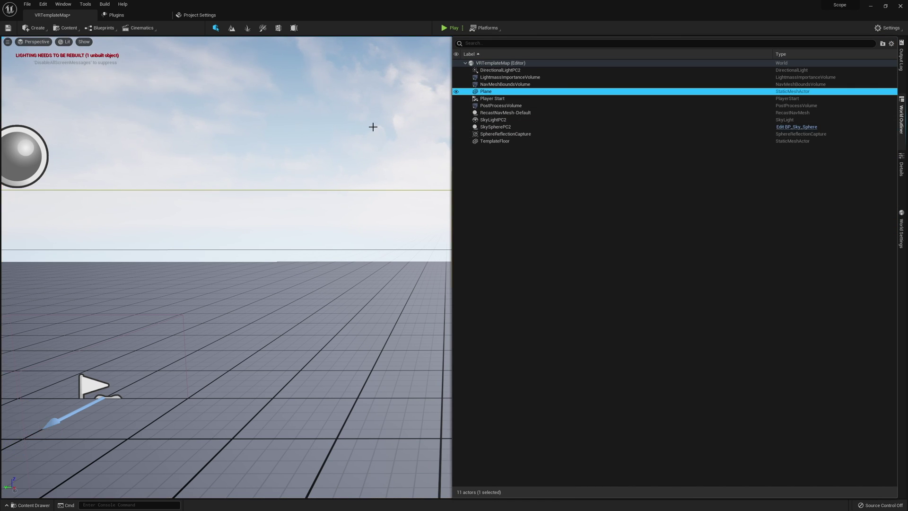
pyautogui.press('f')
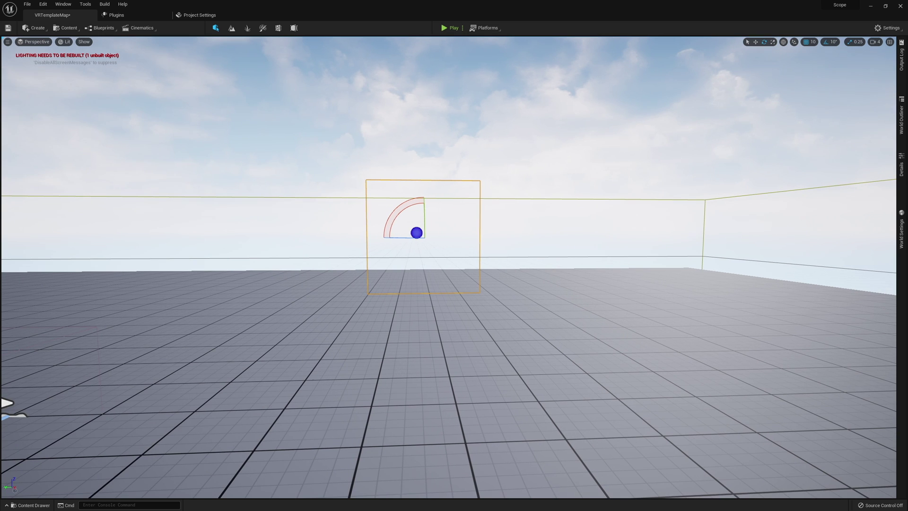
# Lower the viewport camera speed to 2 and examine the reticle's bump-offset shift on the plane from different heights and angles
pyautogui.click(876, 41)
pyautogui.moveTo(861, 58); pyautogui.dragTo(852, 58)
pyautogui.moveTo(756, 109)
pyautogui.mouseDown(button='right')
pyautogui.moveTo(730, 115)
pyautogui.moveTo(742, 118)
pyautogui.mouseUp(button='right')
pyautogui.press('d')
pyautogui.press('d')
pyautogui.moveTo(761, 152); pyautogui.dragTo(702, 111, button='right')
pyautogui.press('e')
pyautogui.press('q')
pyautogui.moveTo(702, 137); pyautogui.dragTo(645, 106, button='right')
pyautogui.press('w')
pyautogui.press('d')
pyautogui.press('q')
pyautogui.moveTo(705, 90)
pyautogui.mouseDown(button='right')
pyautogui.moveTo(705, 71)
pyautogui.moveTo(704, 99)
pyautogui.moveTo(704, 76)
pyautogui.mouseUp(button='right')
pyautogui.press('q')
pyautogui.press('e')
pyautogui.press('q')
pyautogui.press('e')
pyautogui.press('q')
pyautogui.press('e')
pyautogui.press('q')
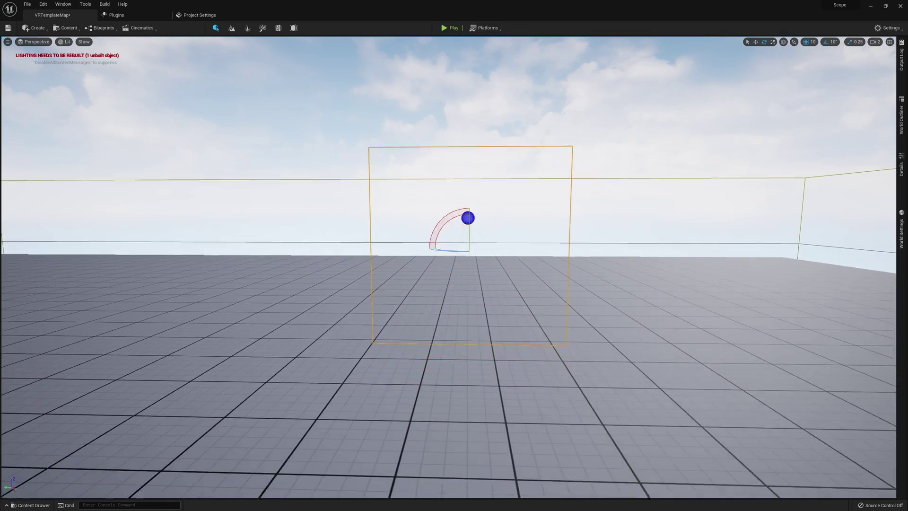
pyautogui.press('e')
pyautogui.press('q')
pyautogui.press('e')
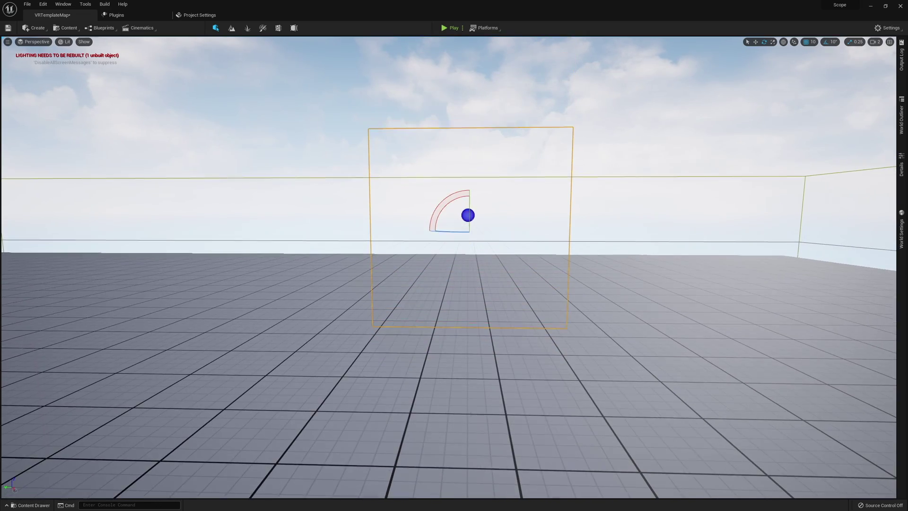
pyautogui.moveTo(657, 170); pyautogui.dragTo(634, 189, button='right')
pyautogui.press('w')
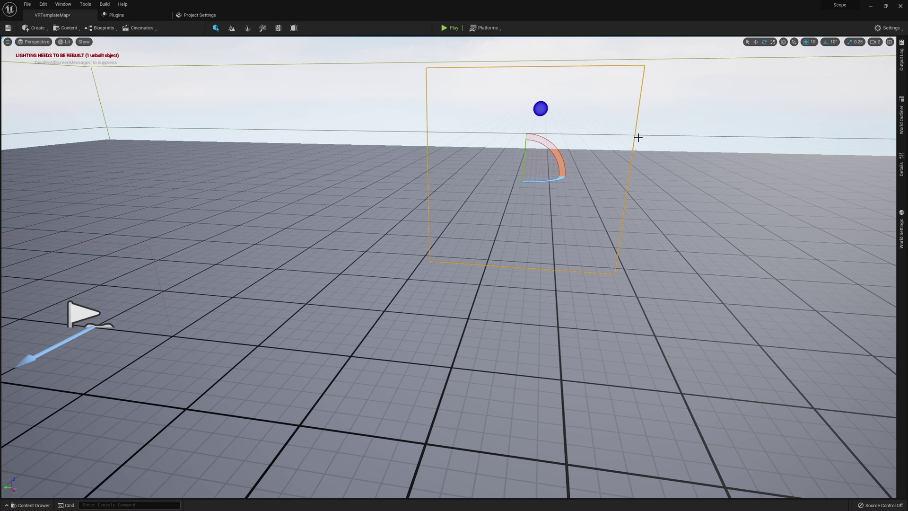
# Create a new folder named Blueprints in the project's Content folder
pyautogui.hotkey('ctrl', 'space')
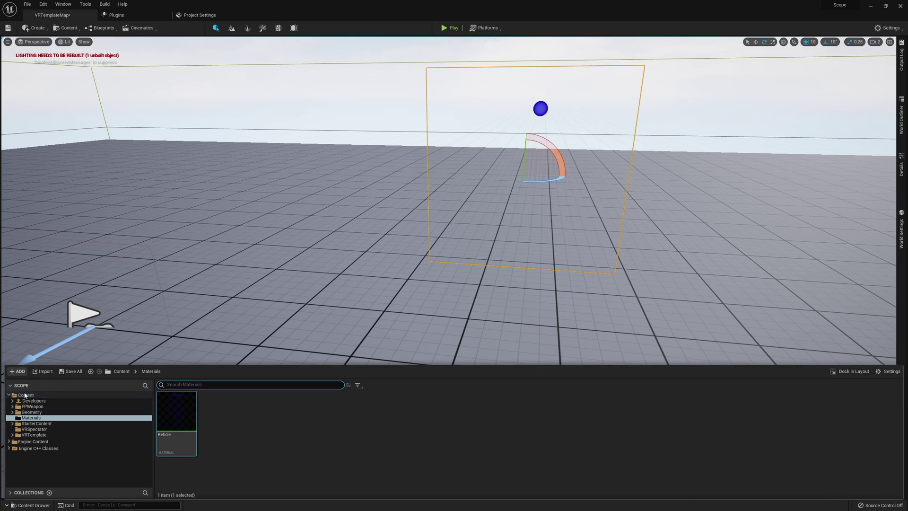
pyautogui.click(39, 395)
pyautogui.rightClick(556, 440)
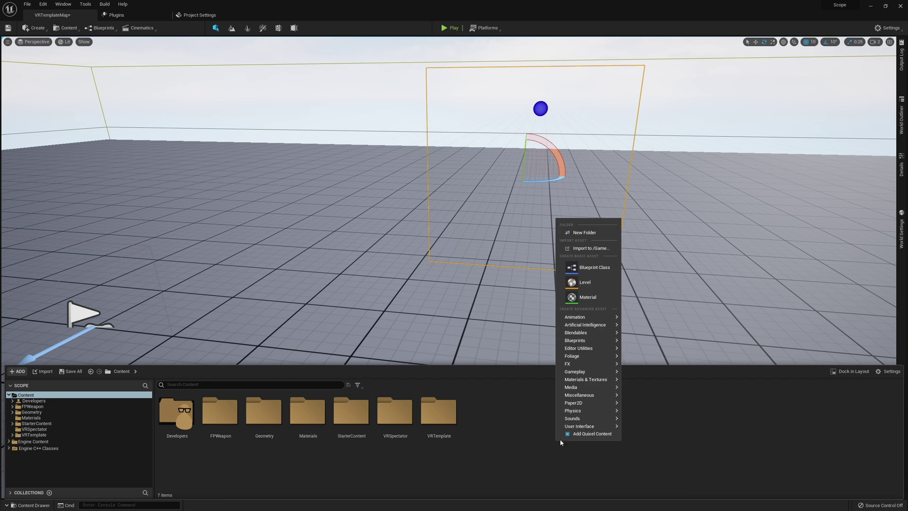
pyautogui.click(586, 232)
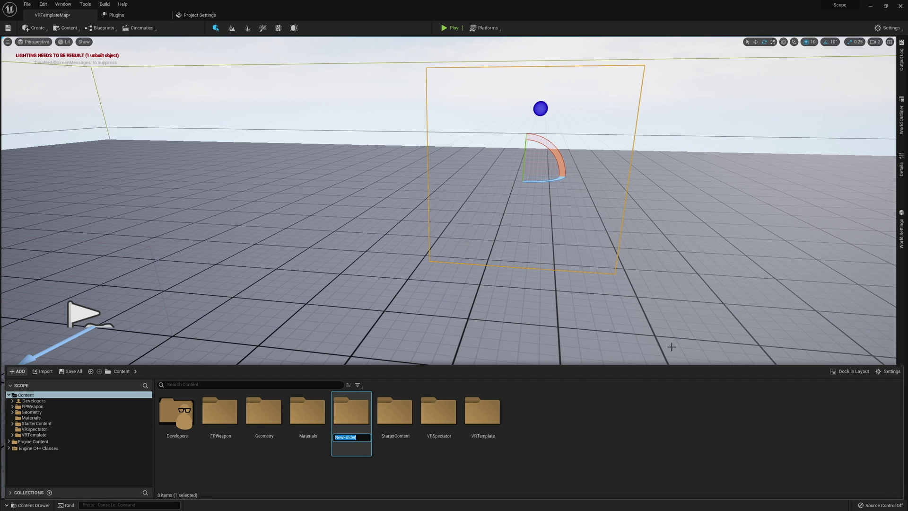
pyautogui.write('Blueprints')
pyautogui.press('Return')
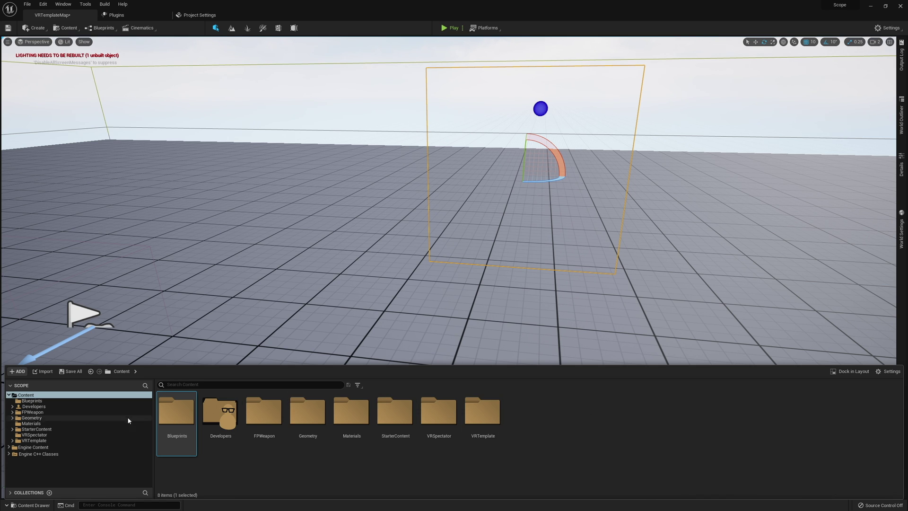
# Create an Actor blueprint class named Scope in the Blueprints folder and open it docked in the main editor window
pyautogui.doubleClick(185, 409)
pyautogui.rightClick(245, 416)
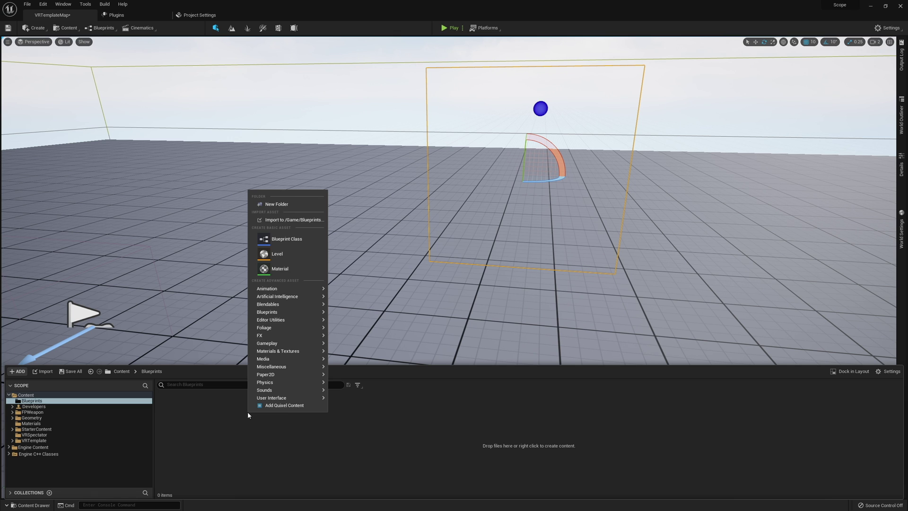
pyautogui.click(285, 239)
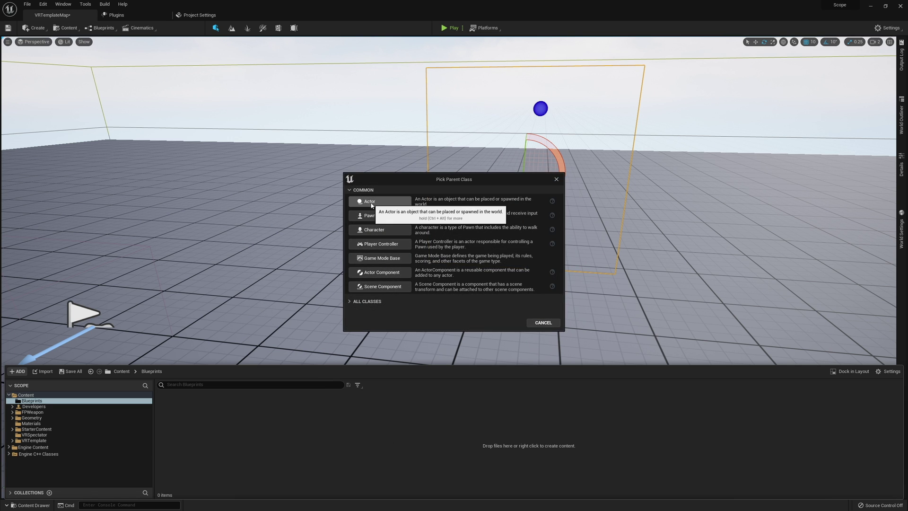
pyautogui.click(372, 203)
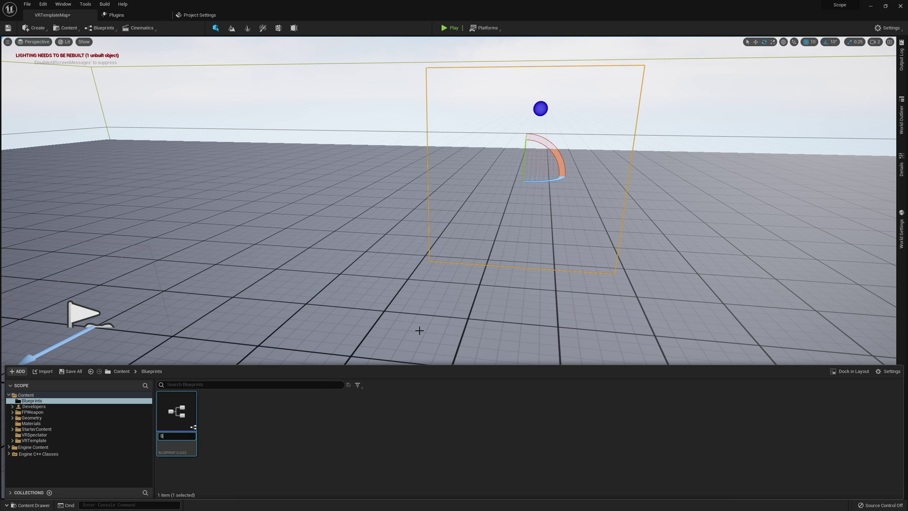
pyautogui.write('Scope')
pyautogui.press('Return')
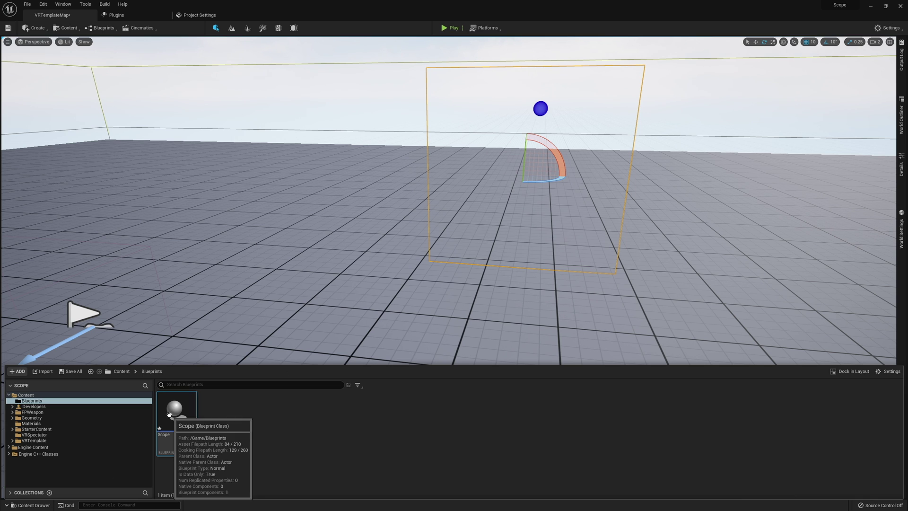
pyautogui.doubleClick(176, 411)
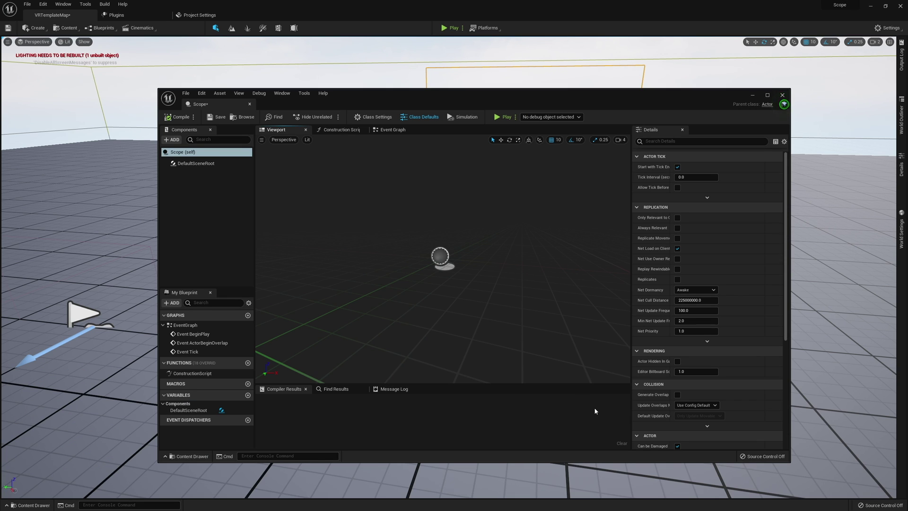
pyautogui.moveTo(243, 102); pyautogui.dragTo(298, 10)
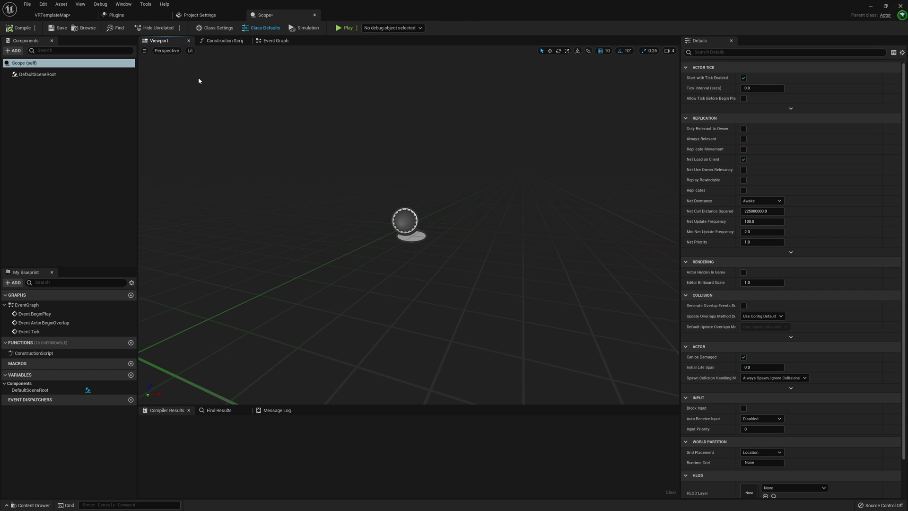
# Add a SceneCaptureComponent2D with its default name to the Scope blueprint and make it the root component
pyautogui.click(14, 51)
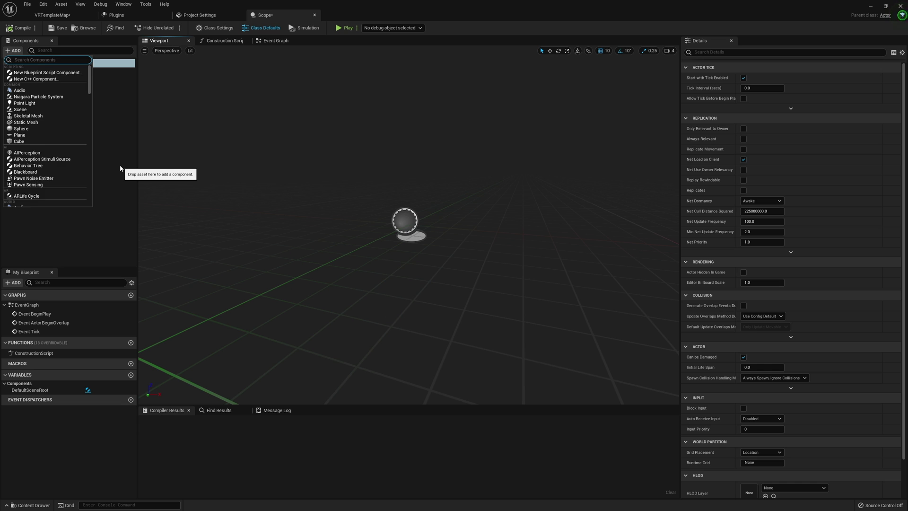
pyautogui.write('scene')
pyautogui.press('Return')
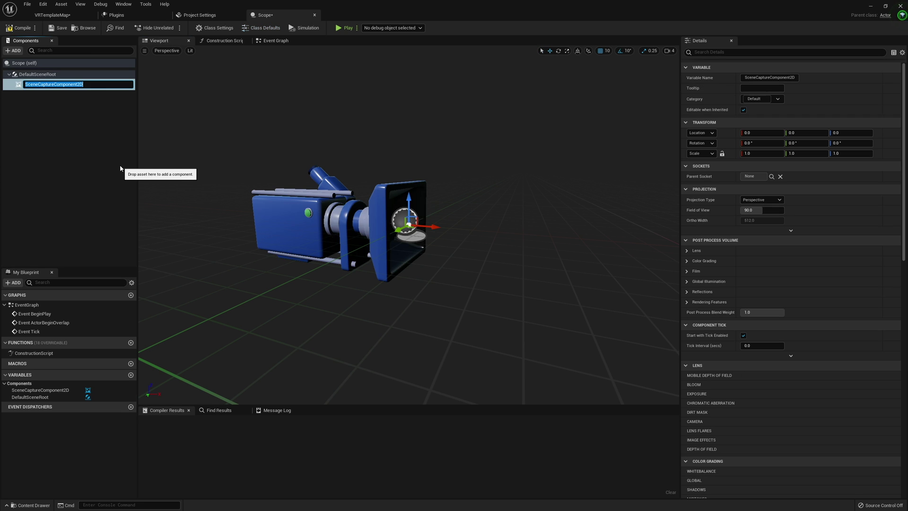
pyautogui.press('Return')
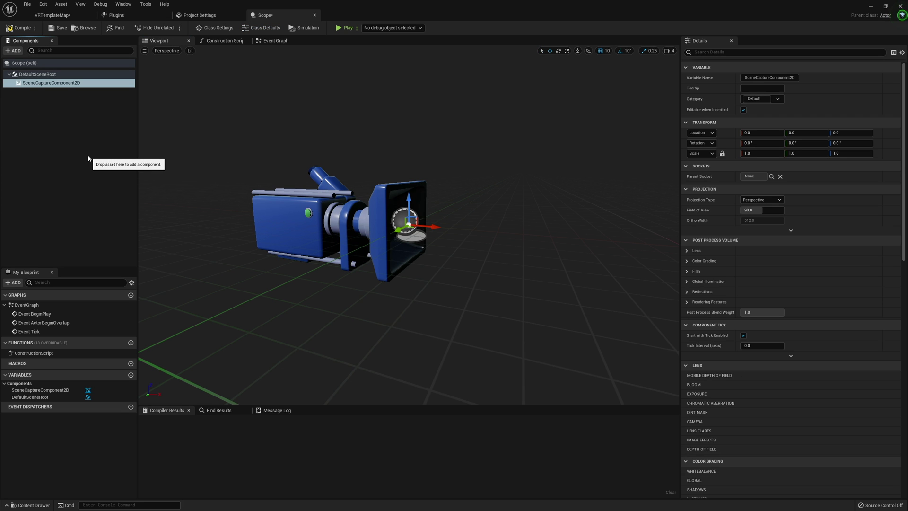
pyautogui.moveTo(52, 83); pyautogui.dragTo(53, 77)
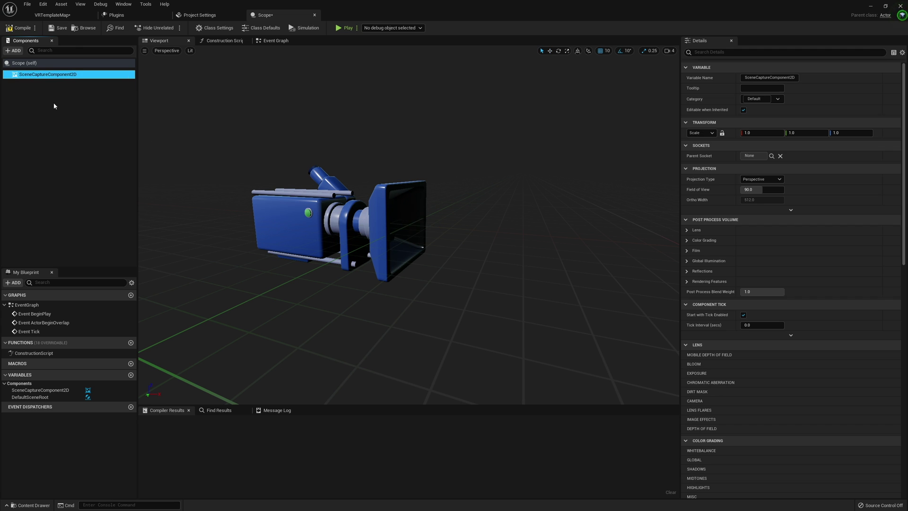
# Add a Plane component named Scope under the scene capture component
pyautogui.moveTo(242, 136); pyautogui.dragTo(331, 130, button='right')
pyautogui.press('w')
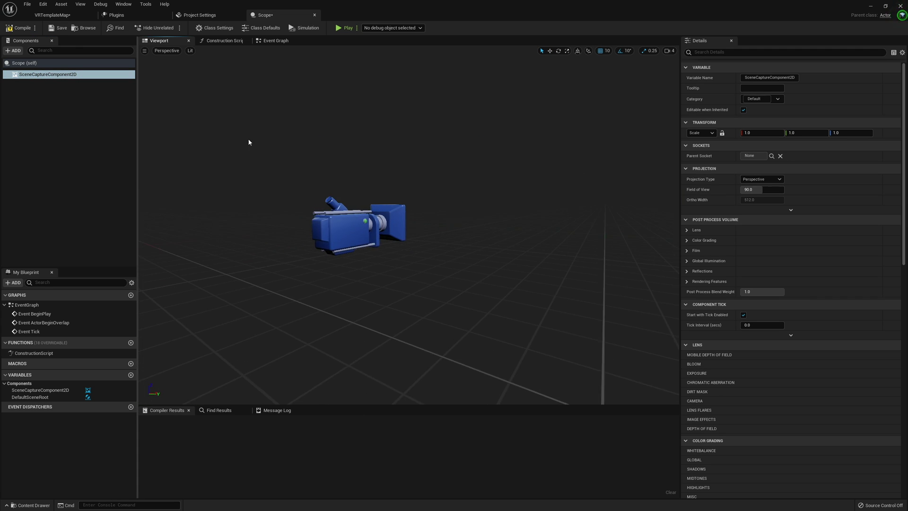
pyautogui.click(15, 51)
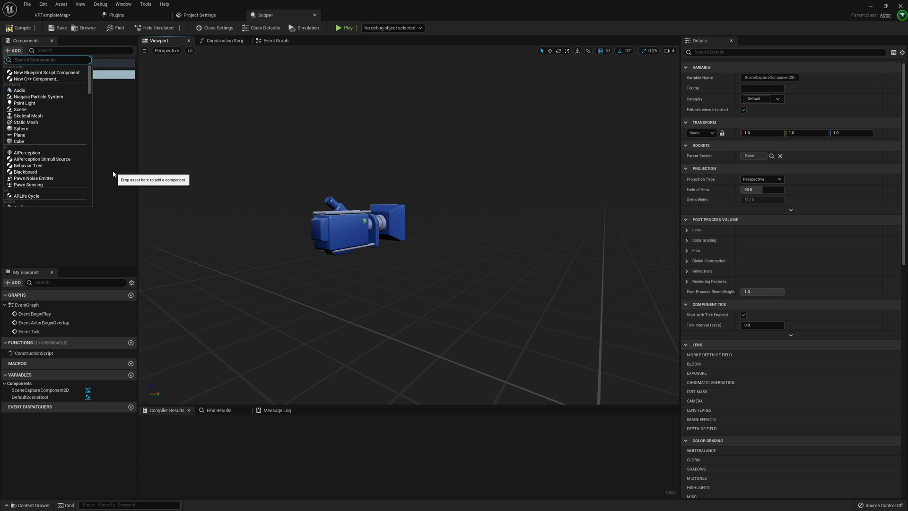
pyautogui.write('p')
pyautogui.write('e')
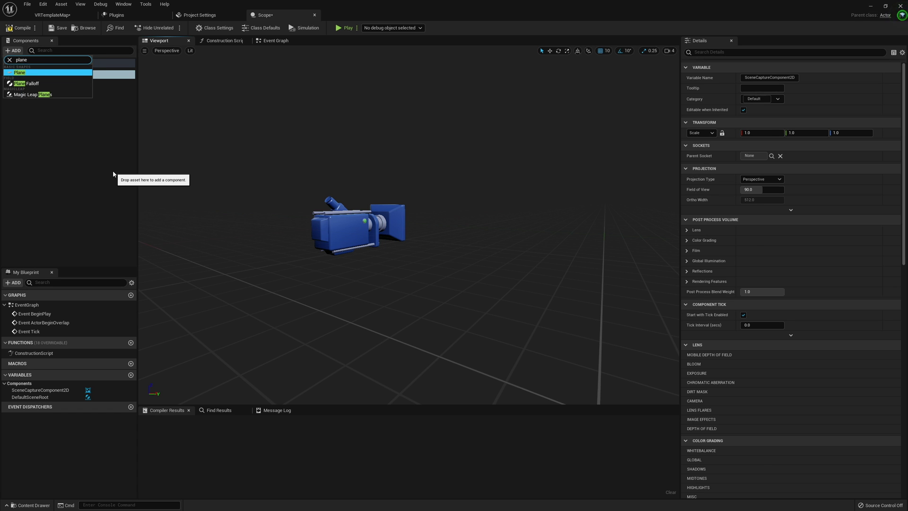
pyautogui.press('Return')
pyautogui.write('Scope')
pyautogui.press('Return')
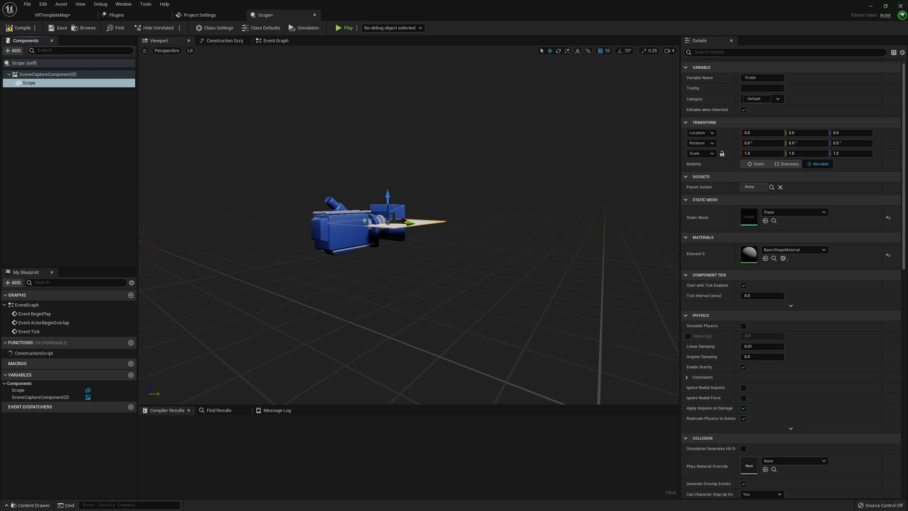
# Add a second Plane component named Reticle as a child of the Scope plane
pyautogui.click(14, 50)
pyautogui.write('plane')
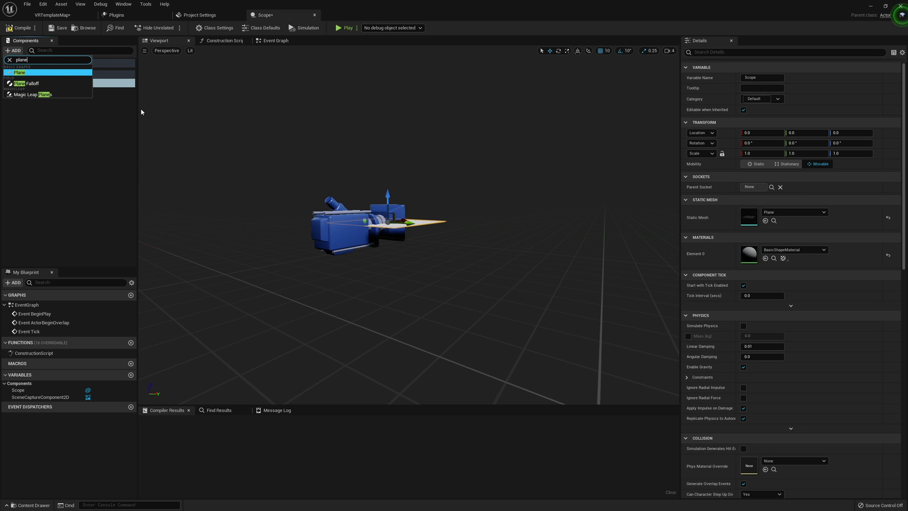
pyautogui.press('Return')
pyautogui.write('Reticle')
pyautogui.press('Return')
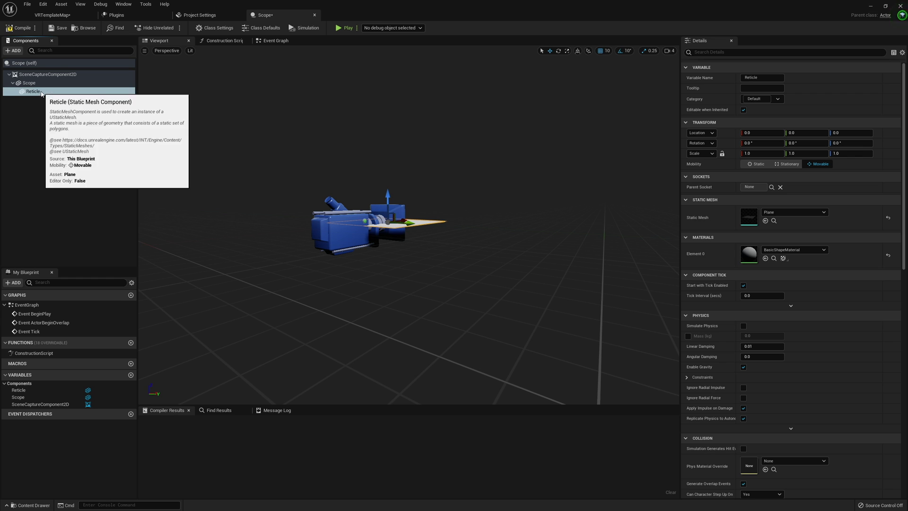
# Rotate the Scope plane component upright so that it stands perpendicular to the scene capture camera's axis
pyautogui.click(29, 83)
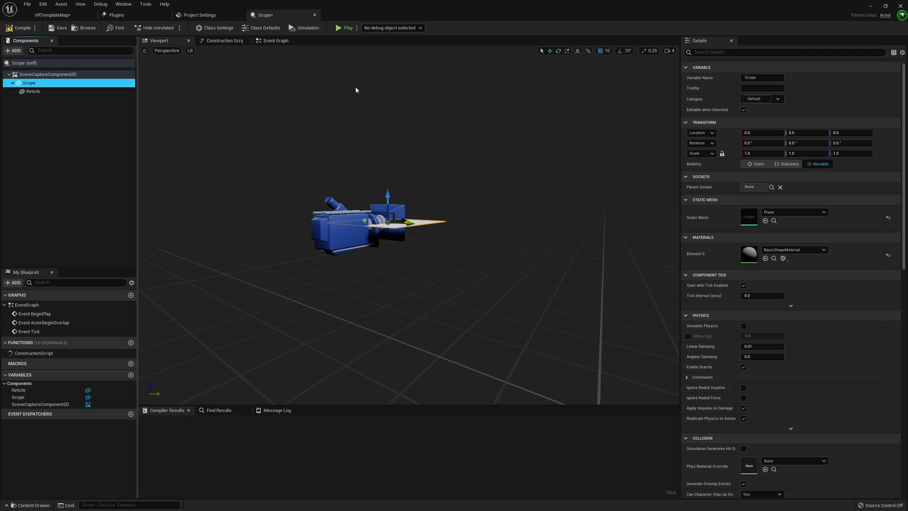
pyautogui.moveTo(414, 203); pyautogui.dragTo(85, 103, button='right')
pyautogui.press('d')
pyautogui.press('d')
pyautogui.moveTo(363, 178); pyautogui.dragTo(265, 187, button='right')
pyautogui.press('e')
pyautogui.moveTo(519, 229); pyautogui.dragTo(598, 256)
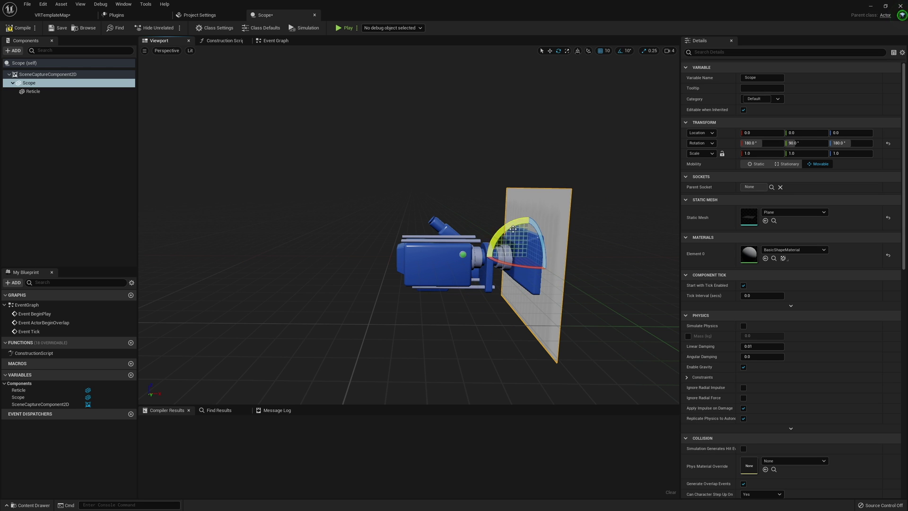
# Move the Scope plane behind the capture camera to X -120 and turn it a quarter turn about its facing axis
pyautogui.press('w')
pyautogui.moveTo(512, 258); pyautogui.dragTo(350, 258)
pyautogui.press('a')
pyautogui.moveTo(350, 258); pyautogui.dragTo(492, 254, button='right')
pyautogui.keyDown('alt'); pyautogui.moveTo(397, 266); pyautogui.dragTo(338, 294); pyautogui.keyUp('alt')
pyautogui.press('e')
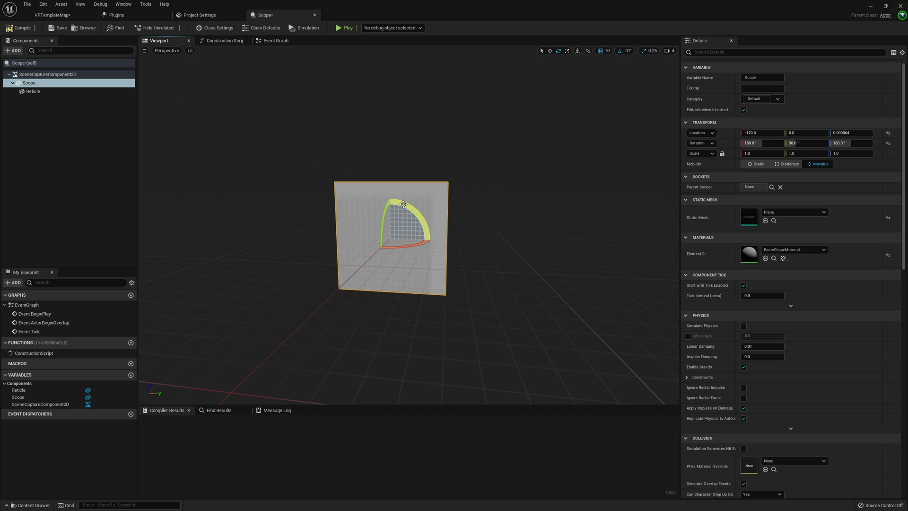
pyautogui.moveTo(402, 204); pyautogui.dragTo(433, 241)
# Offset the Reticle plane from the Scope plane by setting its Z location to 5
pyautogui.press('d')
pyautogui.moveTo(511, 197); pyautogui.dragTo(412, 195, button='right')
pyautogui.click(64, 94)
pyautogui.press('d')
pyautogui.press('w')
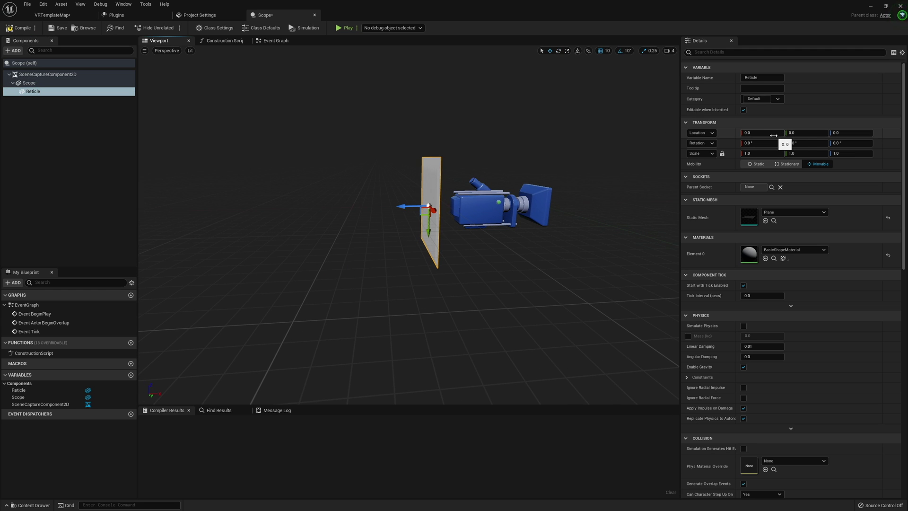
pyautogui.click(839, 135)
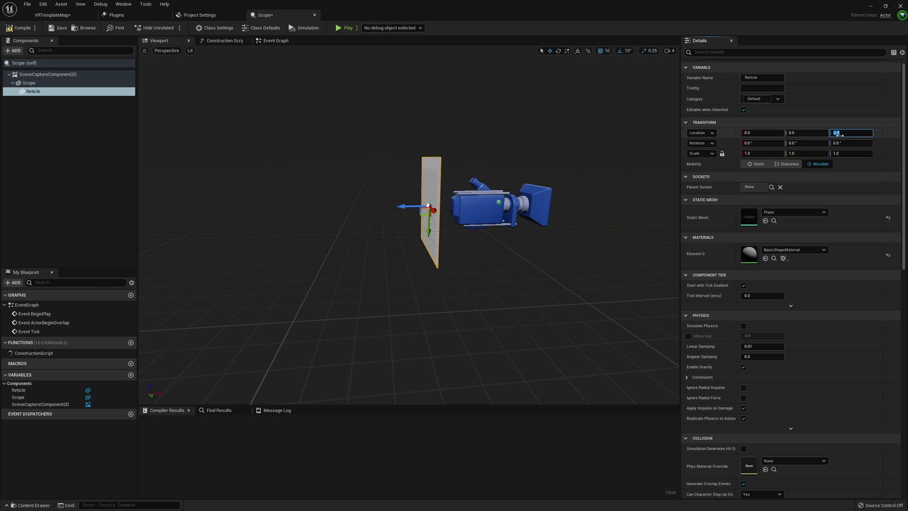
pyautogui.write('5')
pyautogui.press('Return')
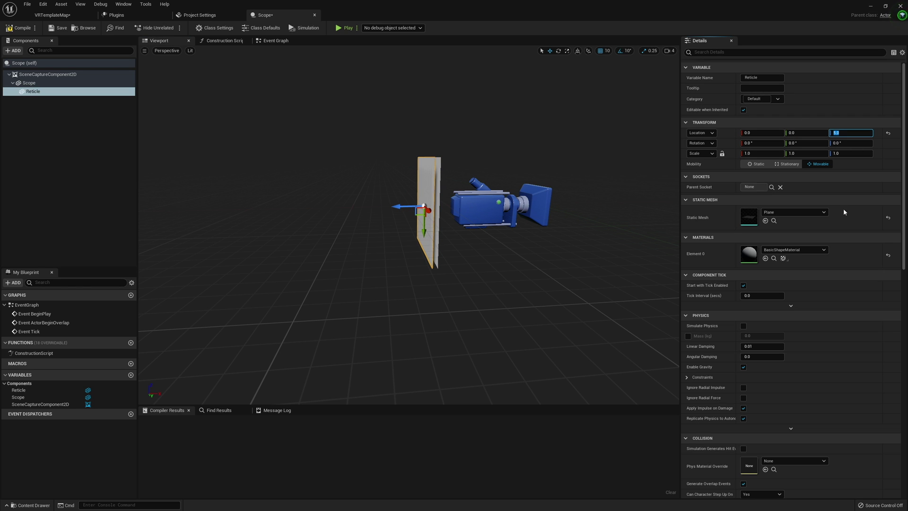
# Assign the Reticle material to the Reticle plane and check it from the viewer's side
pyautogui.click(785, 250)
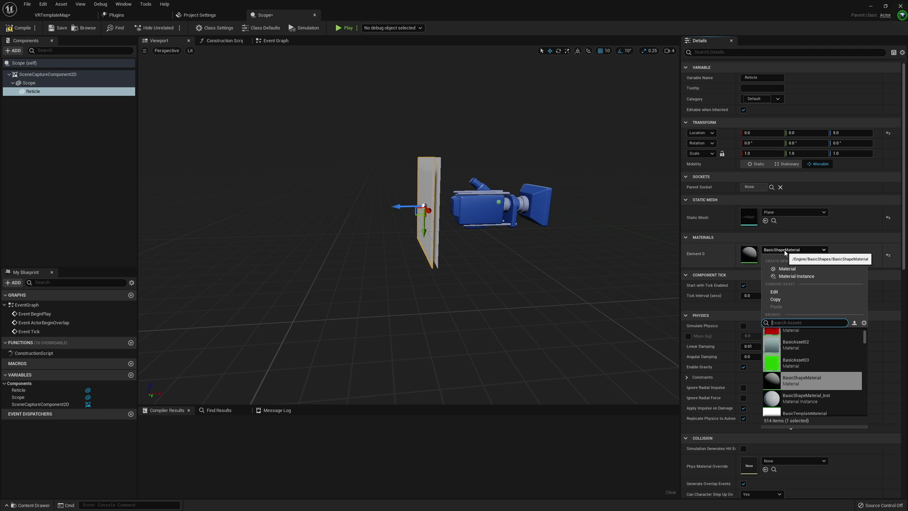
pyautogui.write('reticle')
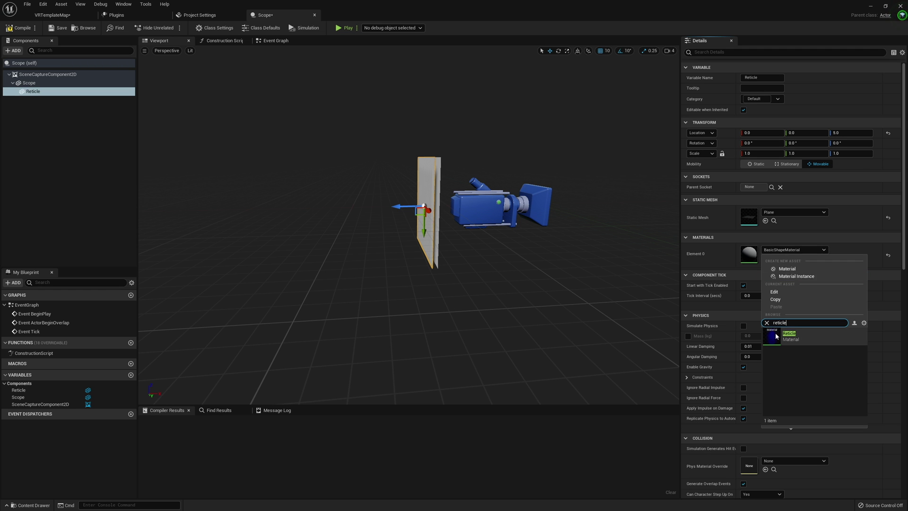
pyautogui.click(799, 333)
pyautogui.press('a')
pyautogui.moveTo(409, 224); pyautogui.dragTo(532, 187, button='right')
pyautogui.press('a')
pyautogui.press('w')
pyautogui.press('s')
pyautogui.press('w')
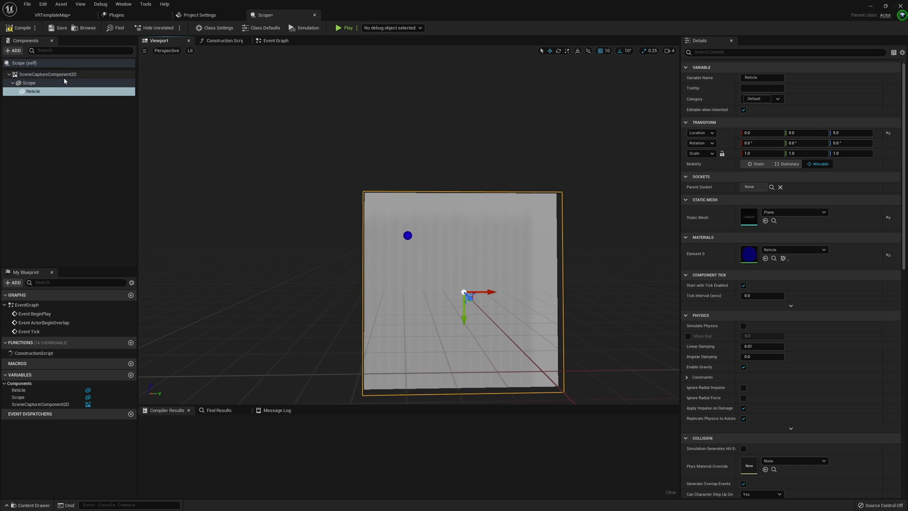
# Select the SceneCaptureComponent2D and examine its camera orientation and Scene Capture settings, including the Texture Target
pyautogui.click(66, 75)
pyautogui.moveTo(354, 154); pyautogui.dragTo(308, 189, button='right')
pyautogui.press('d')
pyautogui.moveTo(544, 182); pyautogui.dragTo(475, 178, button='right')
pyautogui.press('w')
pyautogui.scroll(-4, 770, 300)
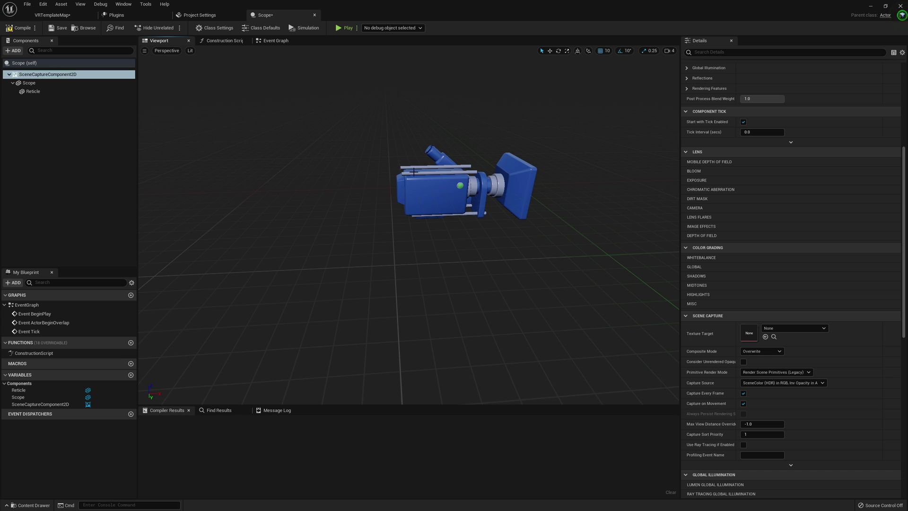
# Create a folder named Textures in the level project's Content root
pyautogui.click(76, 18)
pyautogui.hotkey('ctrl', 'space')
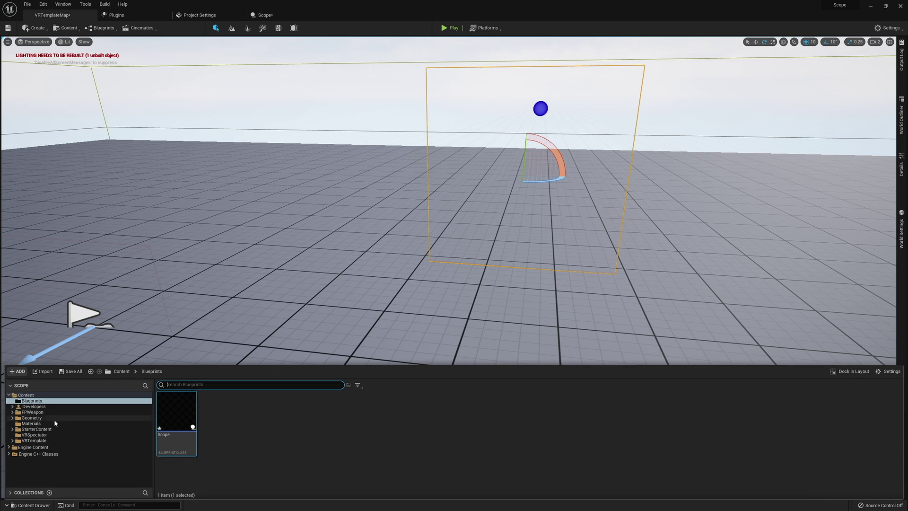
pyautogui.click(26, 395)
pyautogui.rightClick(540, 424)
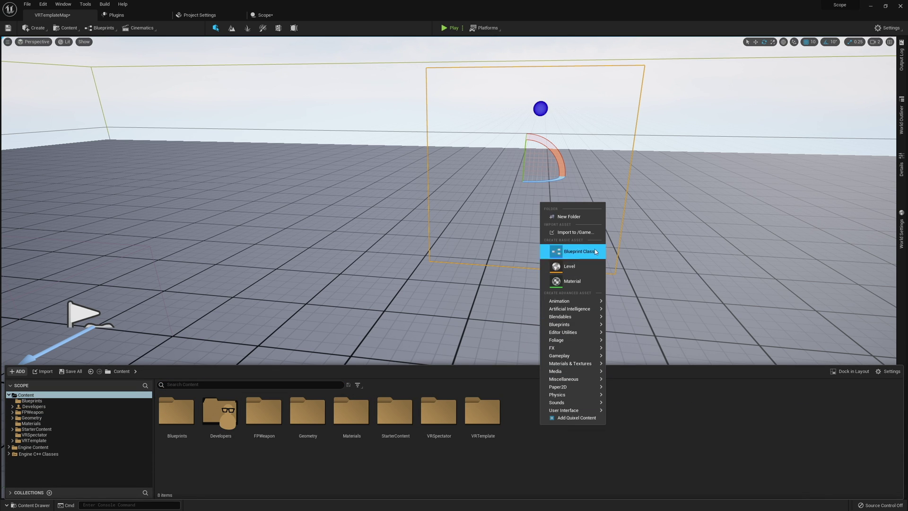
pyautogui.click(570, 216)
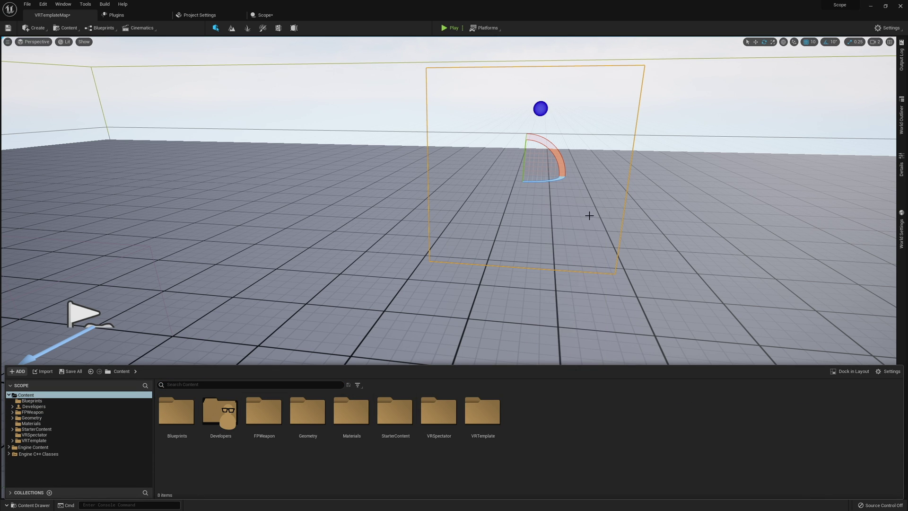
pyautogui.write('Textu')
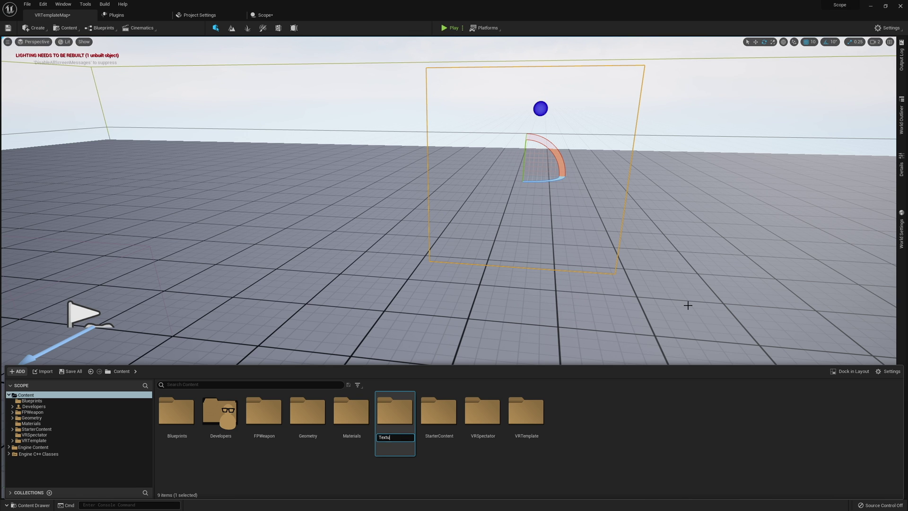
pyautogui.write('res')
pyautogui.press('Return')
# Create a Render Target named ScopeTexture inside the Textures folder
pyautogui.doubleClick(442, 415)
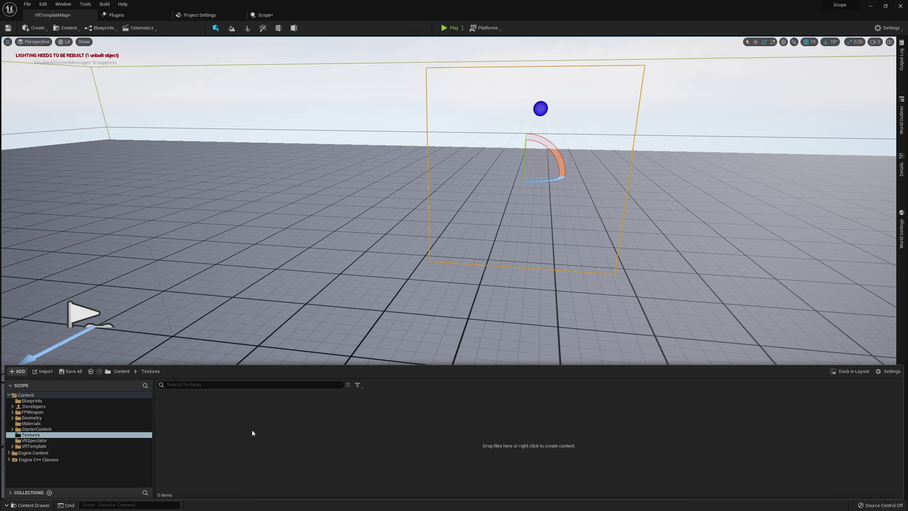
pyautogui.rightClick(251, 432)
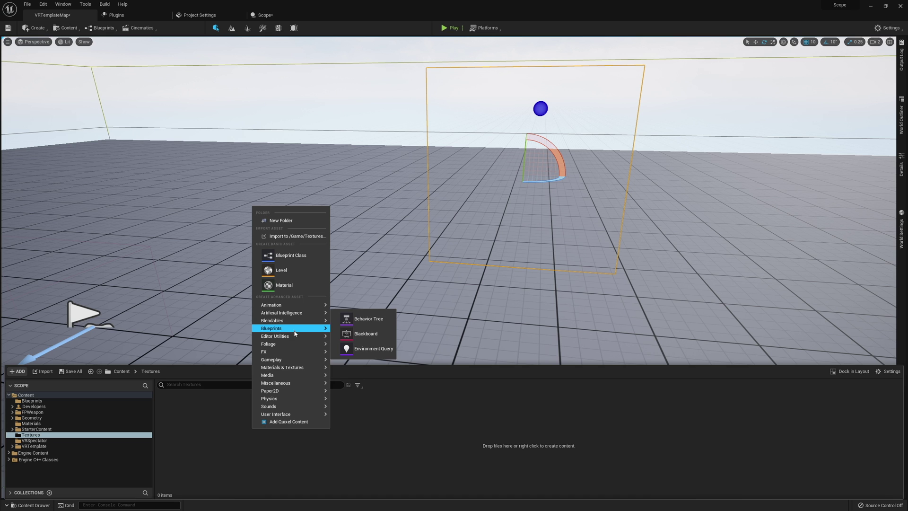
pyautogui.moveTo(293, 371)
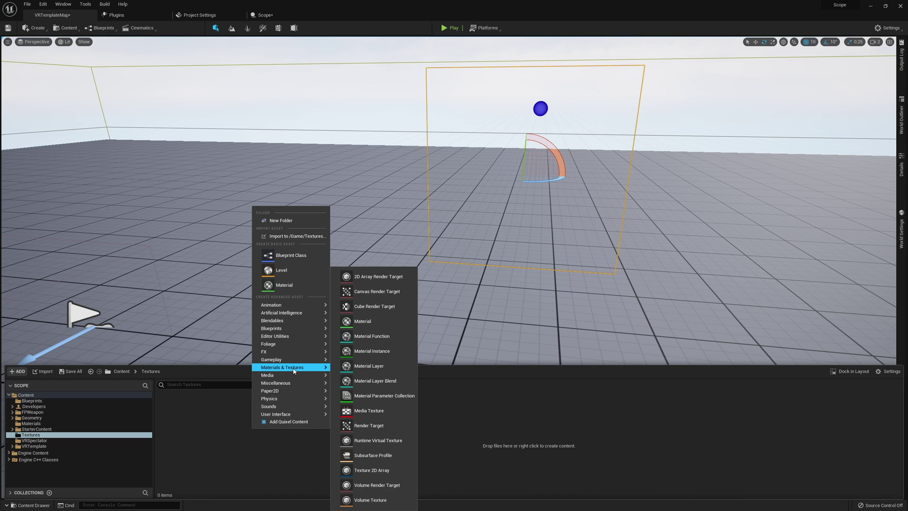
pyautogui.click(380, 433)
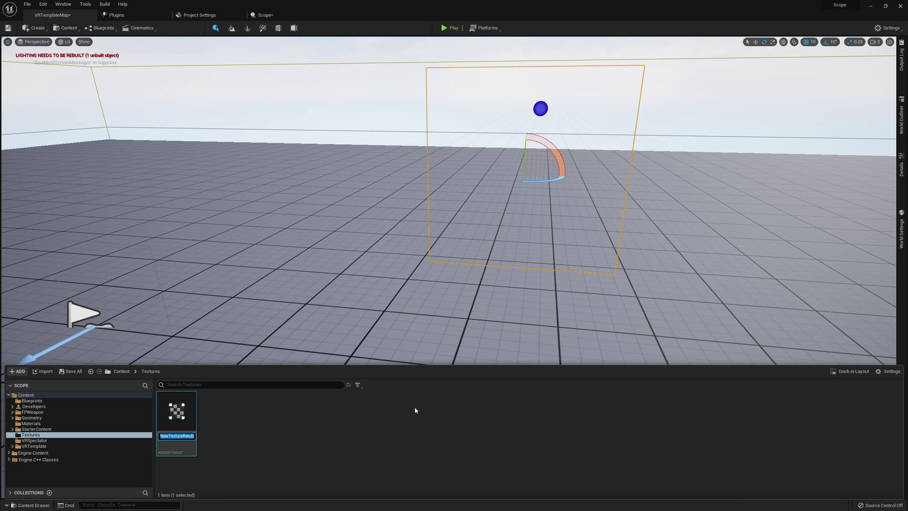
pyautogui.write('ScopeTexture')
pyautogui.press('Return')
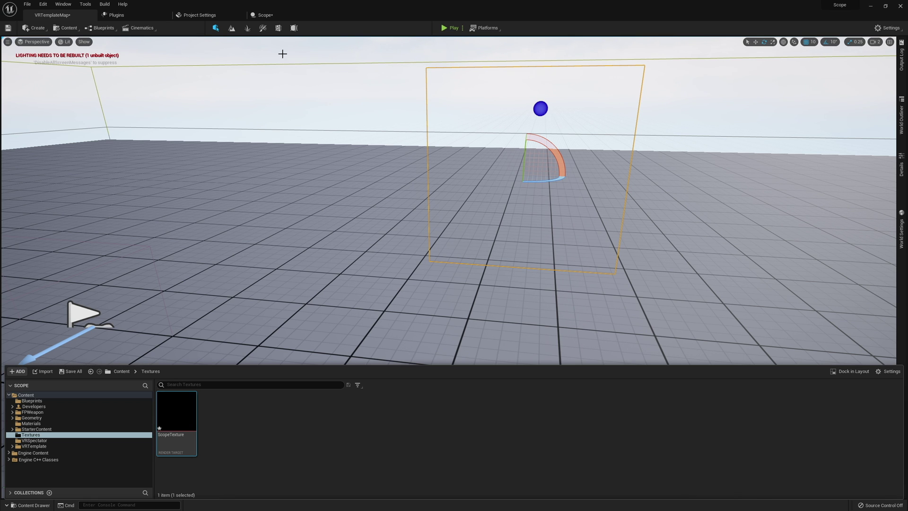
# Assign ScopeTexture as the Texture Target of the SceneCaptureComponent2D in the Scope blueprint
pyautogui.click(267, 15)
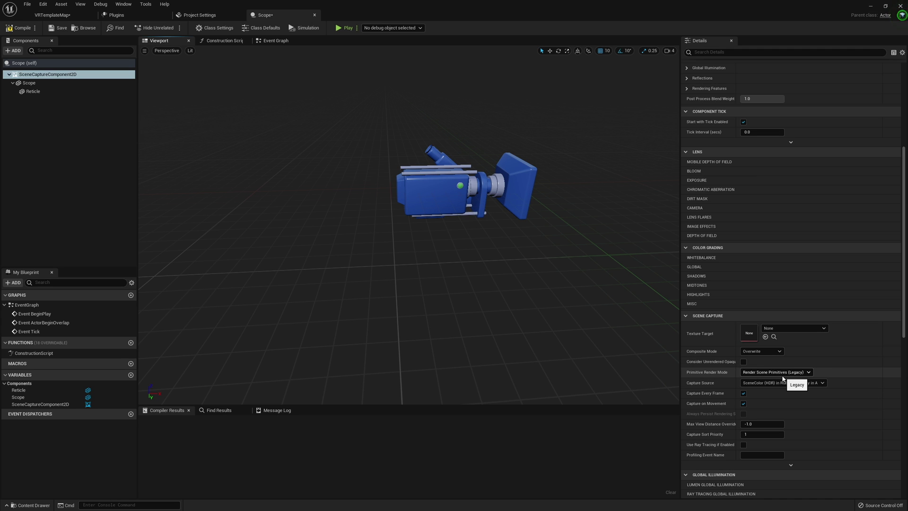
pyautogui.click(794, 327)
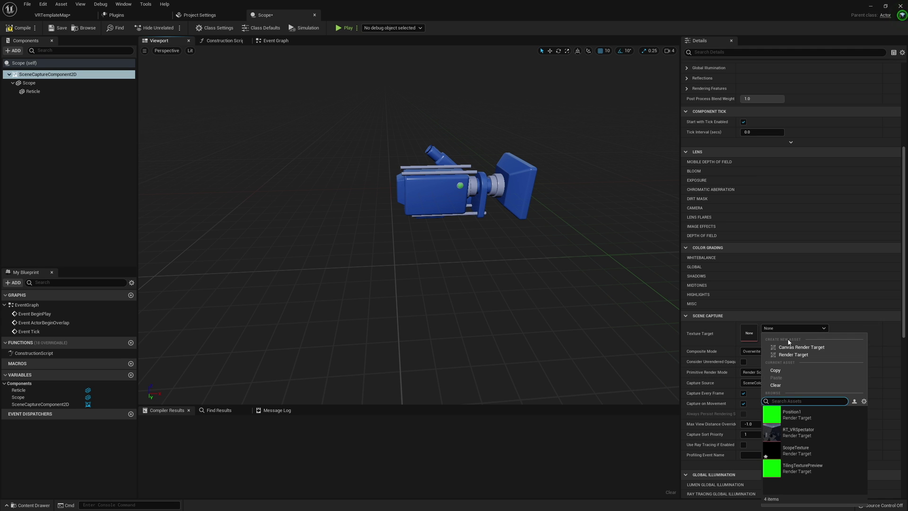
pyautogui.click(806, 449)
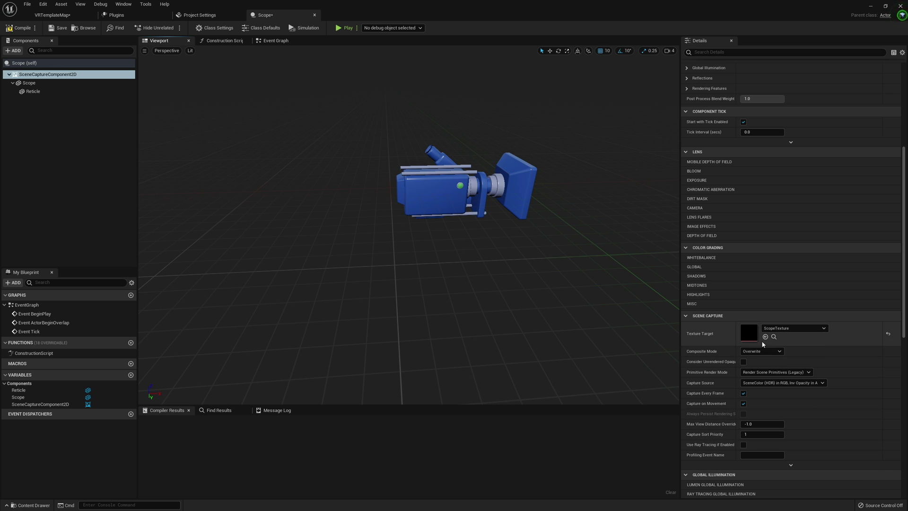
pyautogui.moveTo(468, 196)
pyautogui.mouseDown(button='right')
pyautogui.moveTo(502, 189)
pyautogui.moveTo(468, 197)
pyautogui.mouseUp(button='right')
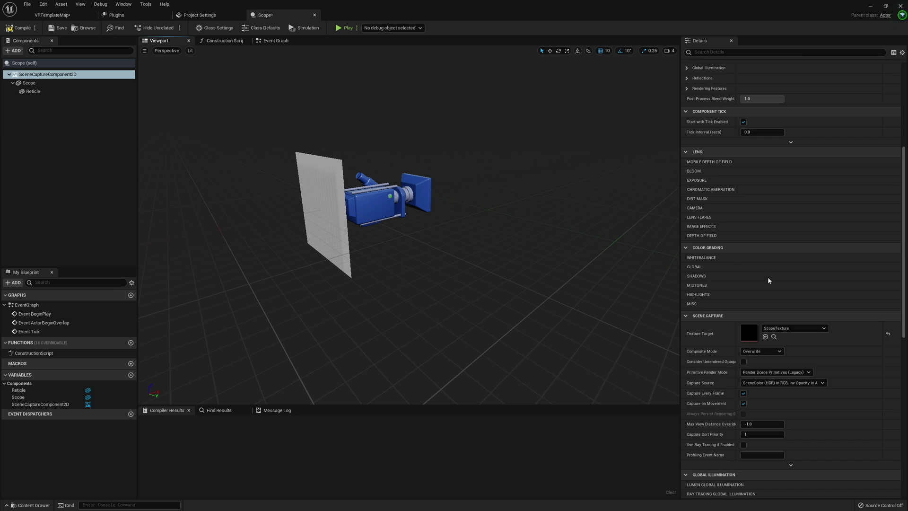
# Set the scene capture's Field of View to 35, and compile and save the Scope blueprint
pyautogui.scroll(3, 770, 278)
pyautogui.scroll(-3, 772, 278)
pyautogui.scroll(6, 756, 273)
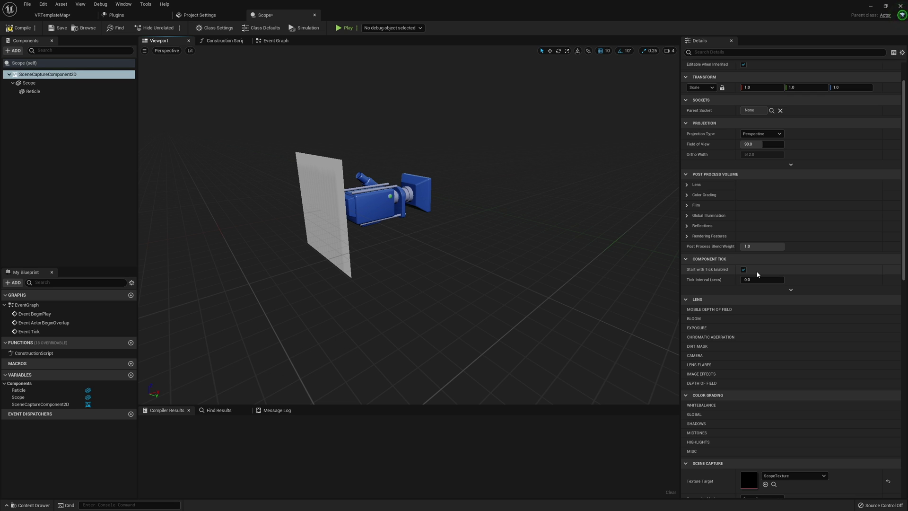
pyautogui.moveTo(760, 146)
pyautogui.moveTo(759, 146); pyautogui.dragTo(738, 145)
pyautogui.click(758, 145)
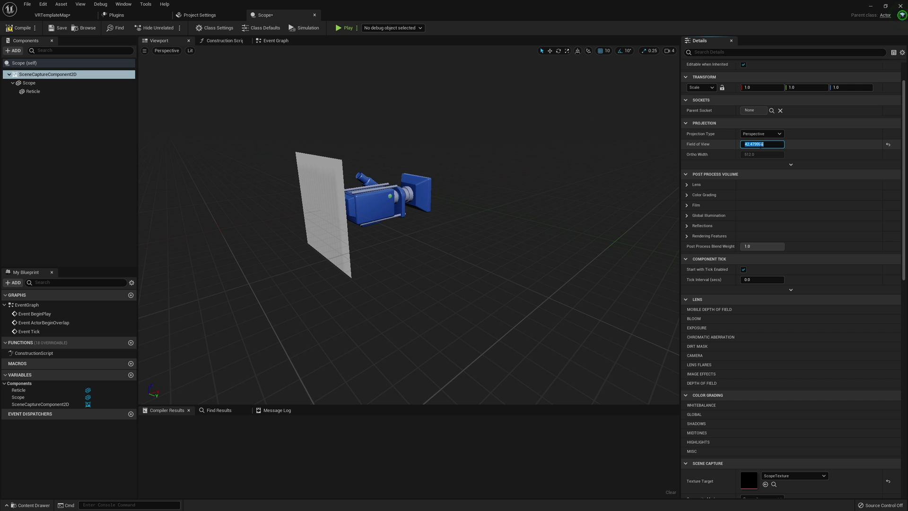
pyautogui.write('35')
pyautogui.click(20, 28)
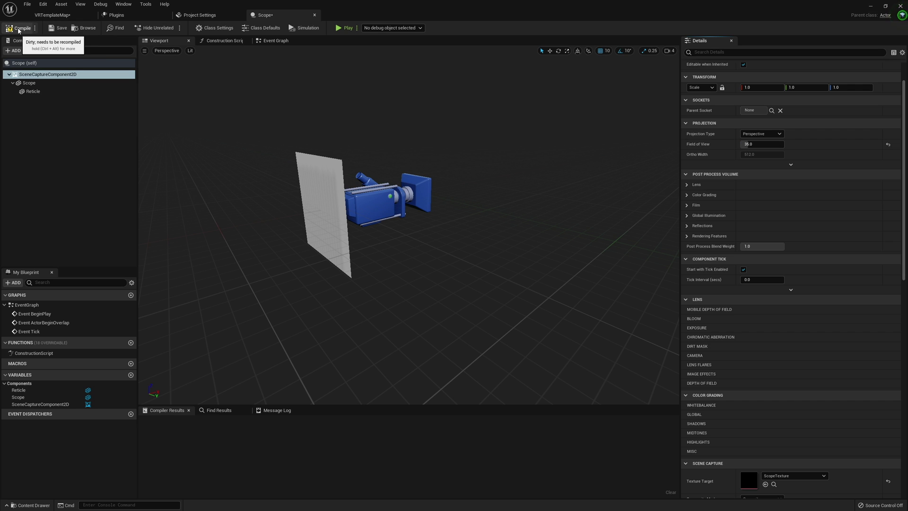
pyautogui.click(55, 30)
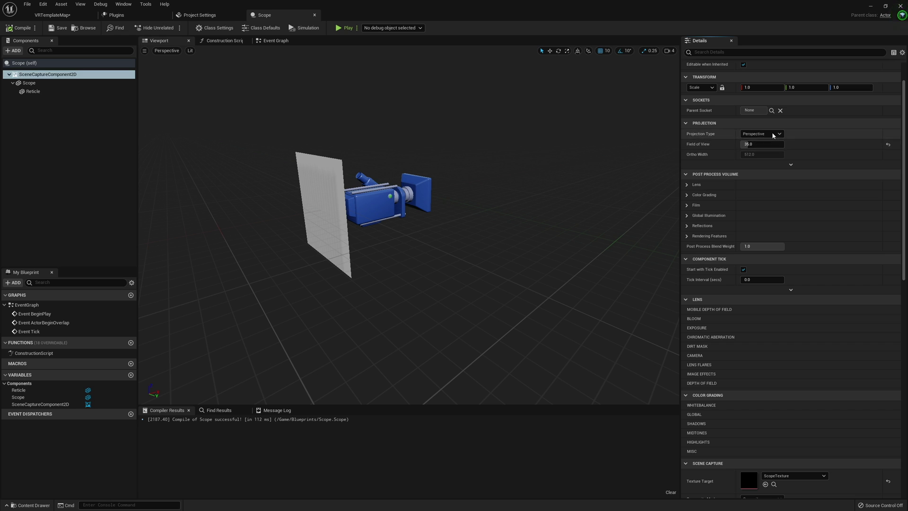
# Create a material from the ScopeTexture render target and name it ScopeMaterial
pyautogui.click(52, 15)
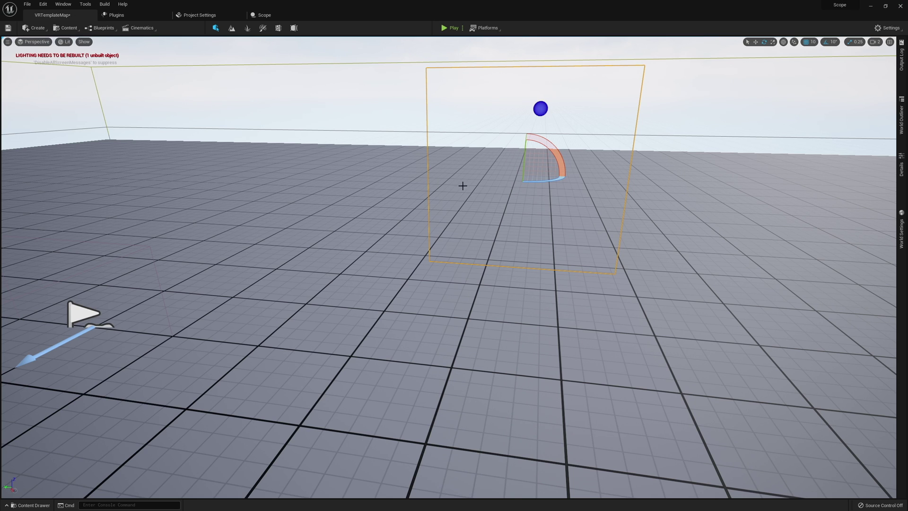
pyautogui.moveTo(462, 186); pyautogui.dragTo(534, 213, button='right')
pyautogui.hotkey('ctrl', 'space')
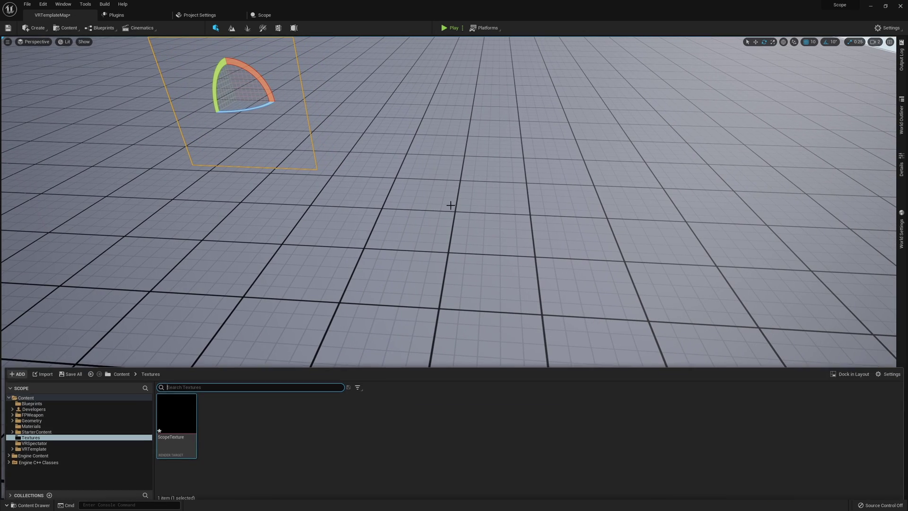
pyautogui.rightClick(170, 420)
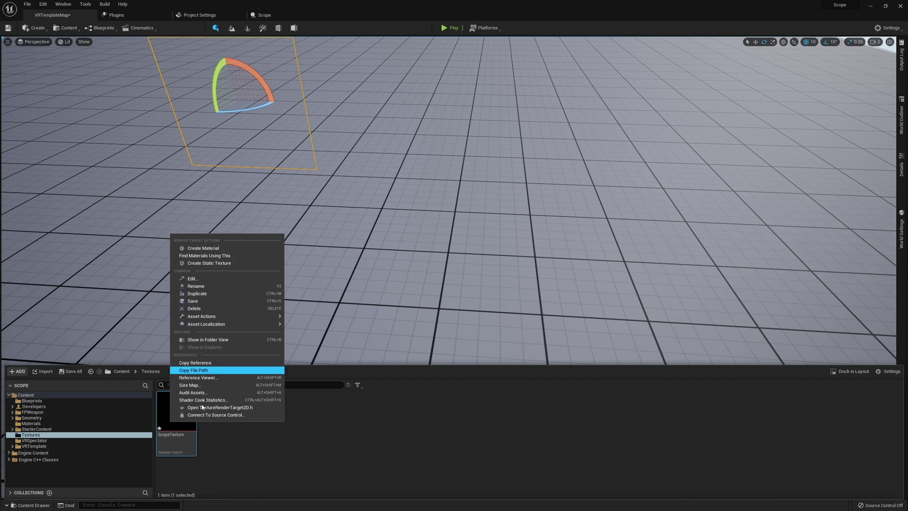
pyautogui.click(216, 434)
pyautogui.rightClick(171, 420)
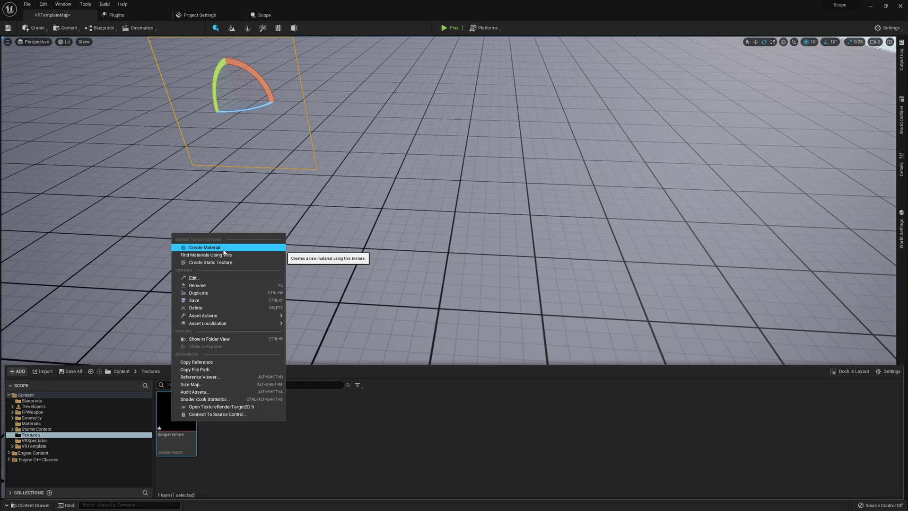
pyautogui.click(224, 247)
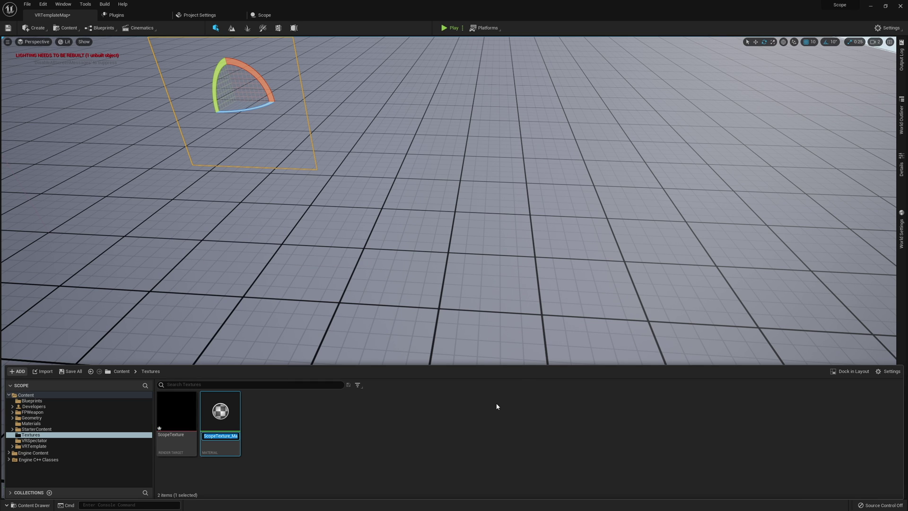
pyautogui.write('ScopeMaterial')
pyautogui.press('Return')
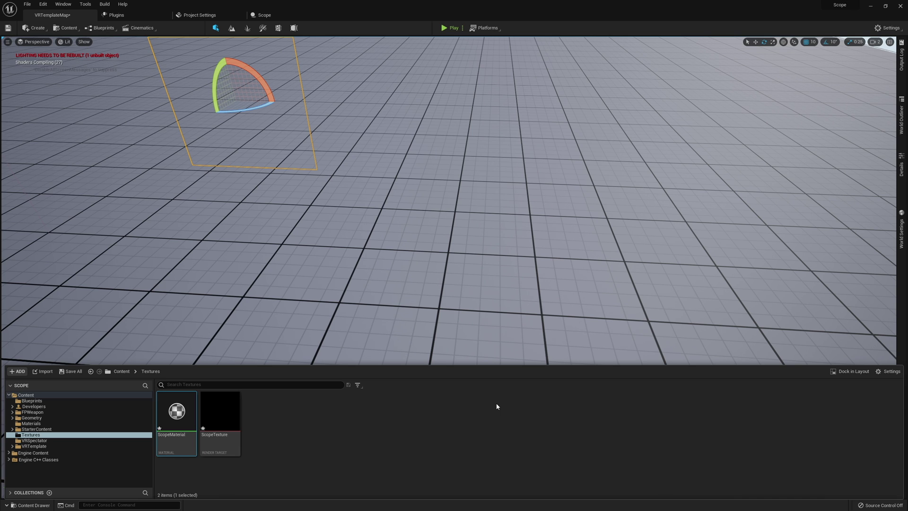
# Move ScopeMaterial into the Materials folder and open it for editing, closing the Scope blueprint editor
pyautogui.moveTo(176, 416); pyautogui.dragTo(47, 424)
pyautogui.click(67, 439)
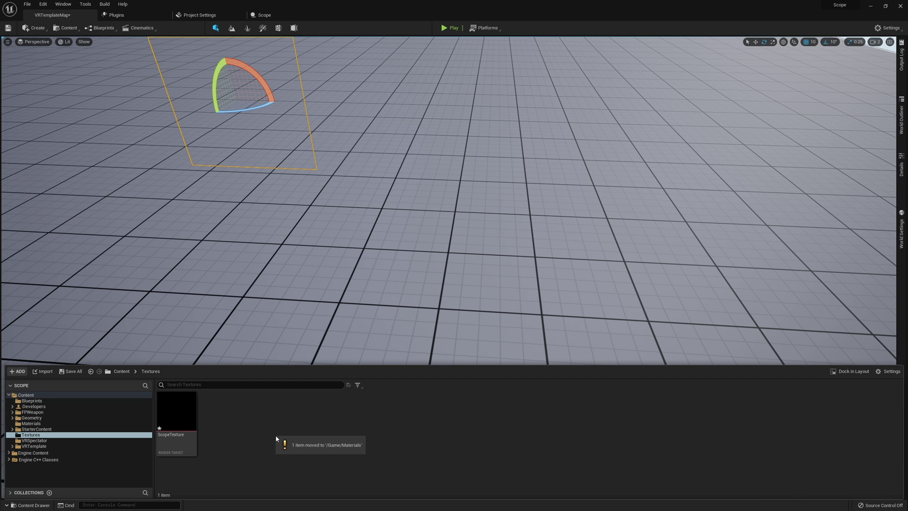
pyautogui.click(39, 423)
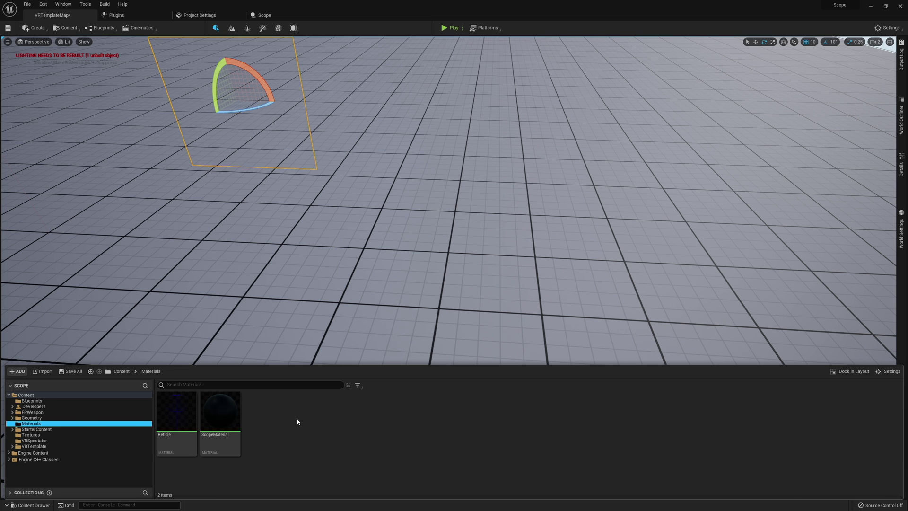
pyautogui.doubleClick(235, 417)
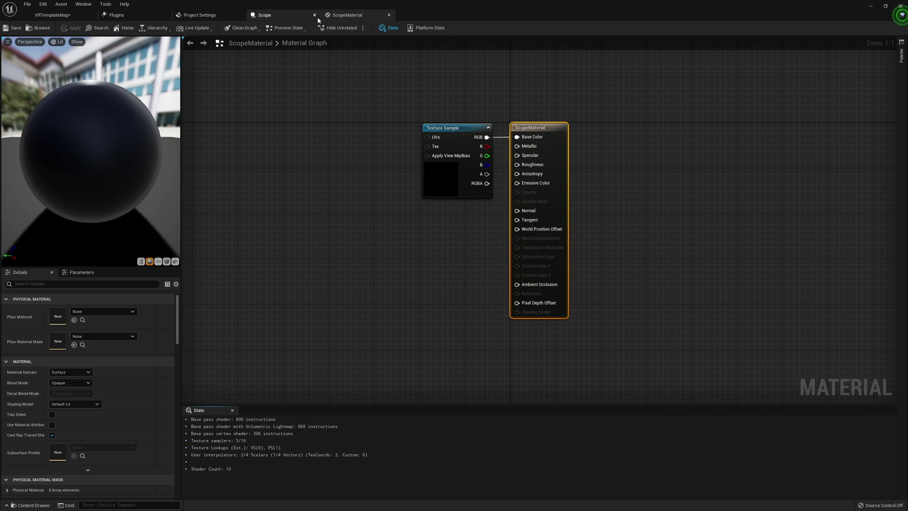
pyautogui.click(315, 15)
# Set ScopeMaterial's Blend Mode to Translucent and preview the material on a plane
pyautogui.moveTo(444, 136); pyautogui.dragTo(485, 145, button='right')
pyautogui.click(484, 145)
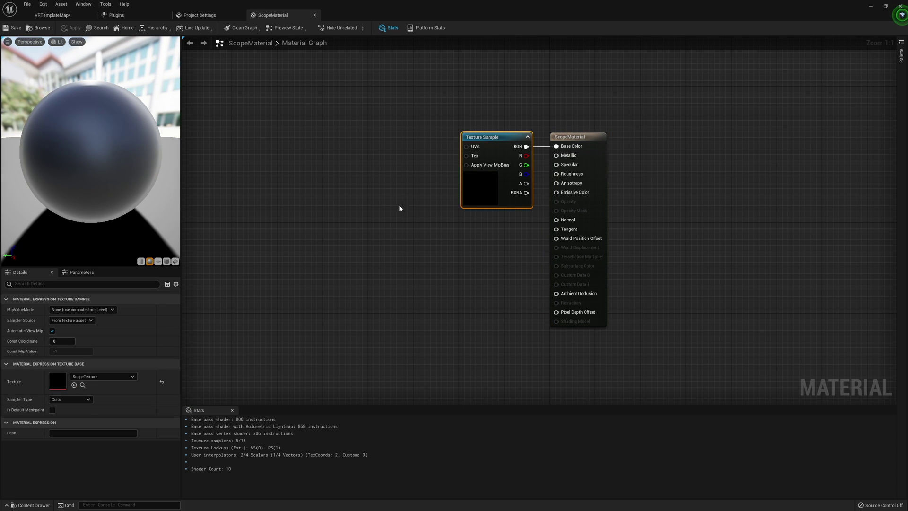
pyautogui.click(601, 152)
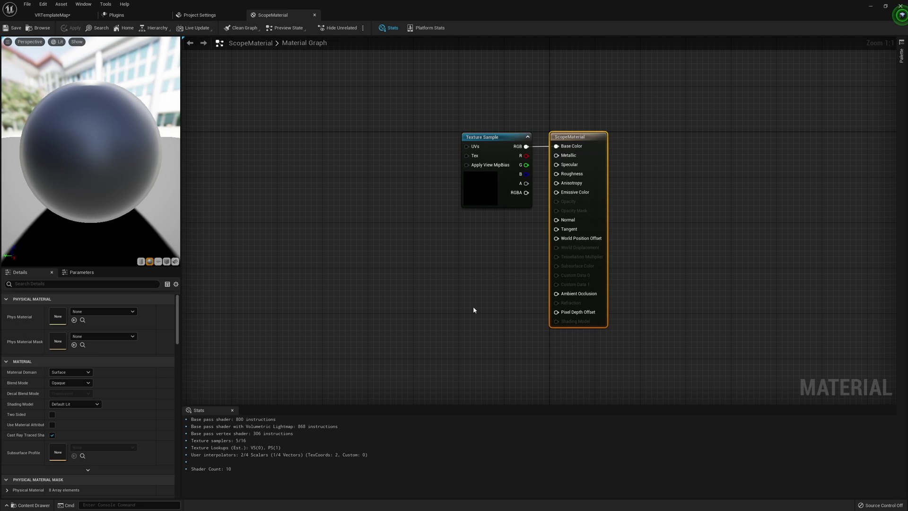
pyautogui.moveTo(474, 305); pyautogui.dragTo(509, 296, button='right')
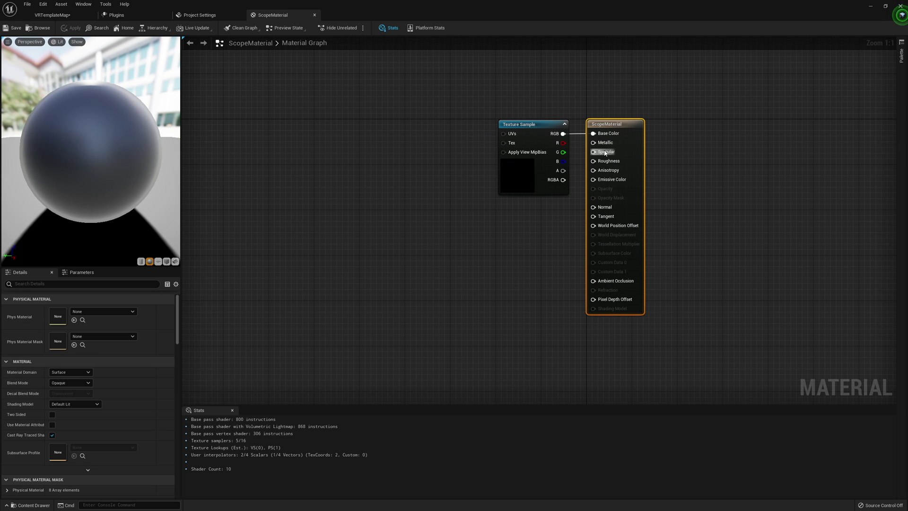
pyautogui.click(83, 383)
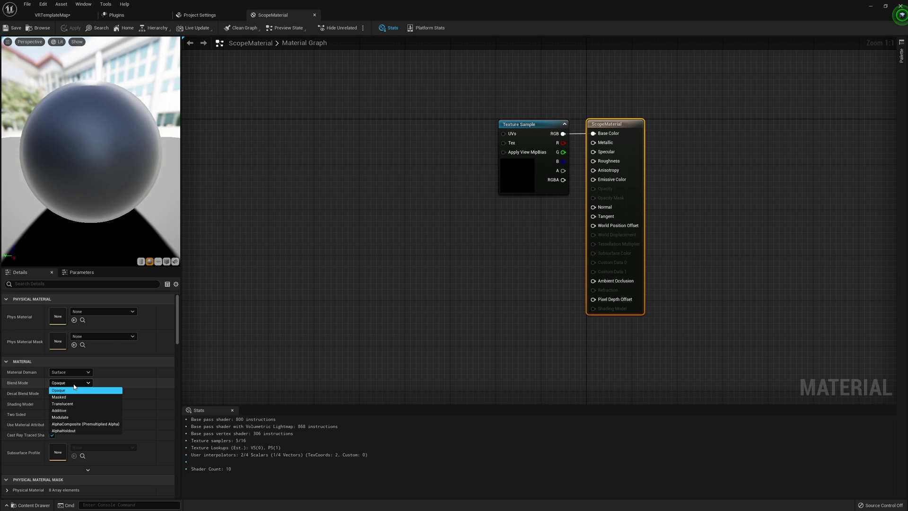
pyautogui.click(71, 404)
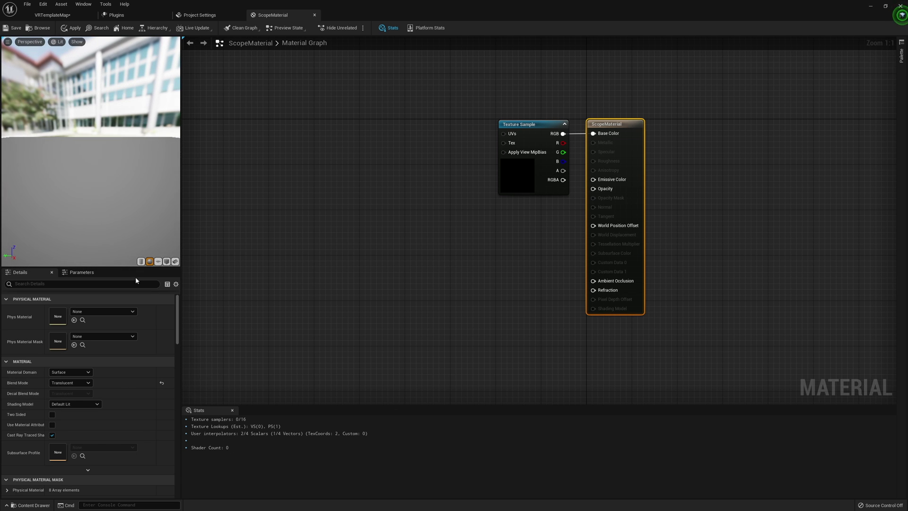
pyautogui.click(158, 261)
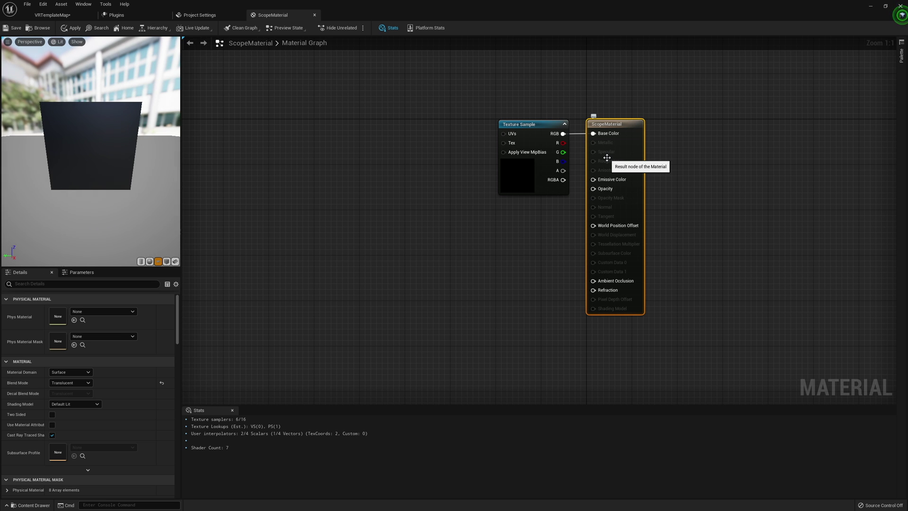
# Move the Texture Sample node well away from the ScopeMaterial result node and remove its connection to Base Color
pyautogui.moveTo(524, 139); pyautogui.dragTo(327, 137)
pyautogui.doubleClick(430, 134)
pyautogui.press('Delete')
pyautogui.moveTo(378, 162); pyautogui.dragTo(521, 146, button='right')
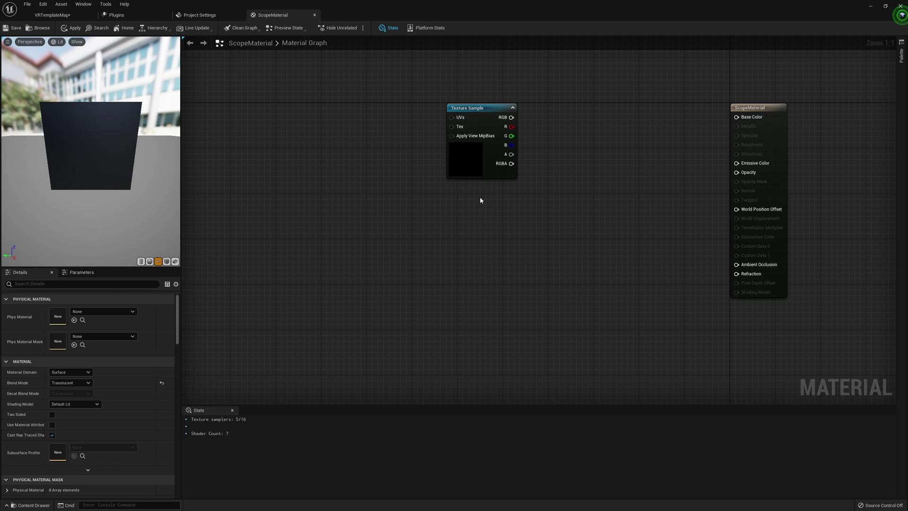
# Add a ScaleUVsByCenter node and connect its UVs output to the Texture Sample's UVs input
pyautogui.moveTo(480, 200); pyautogui.dragTo(484, 205, button='right')
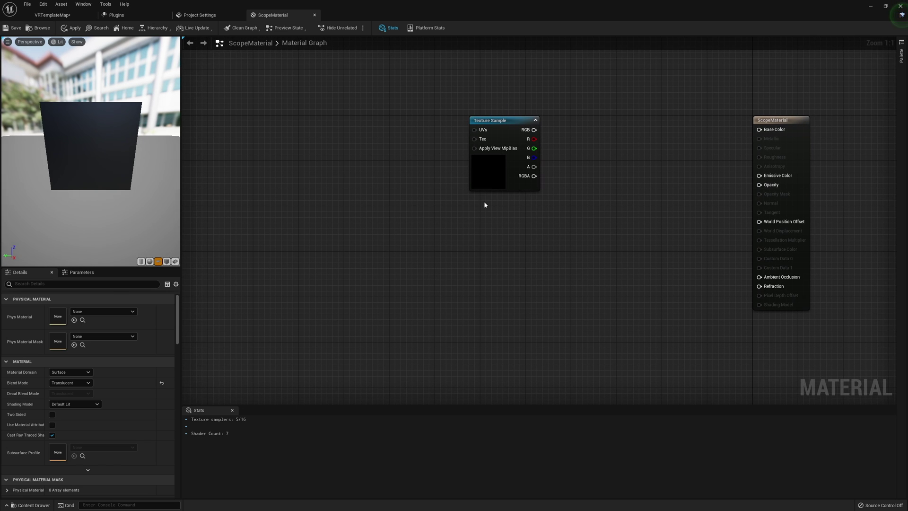
pyautogui.rightClick(377, 140)
pyautogui.write('scalve')
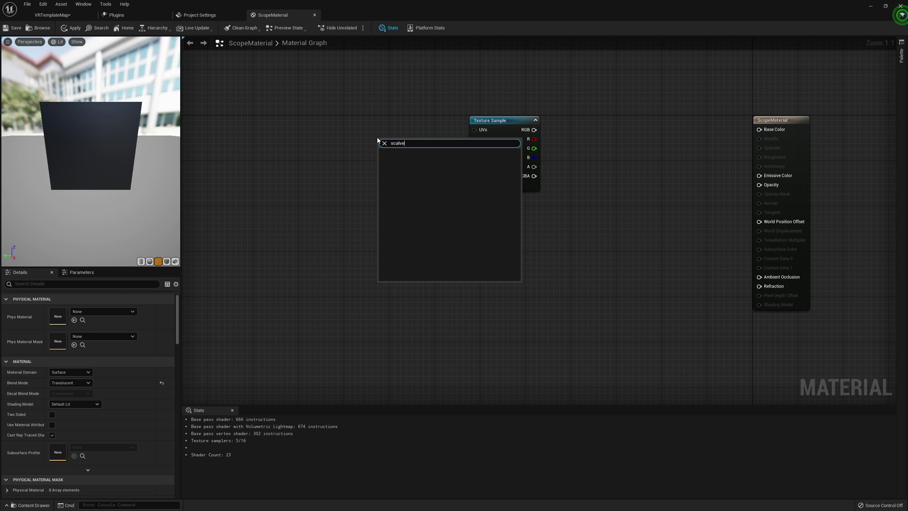
pyautogui.press('BackSpace')
pyautogui.write('eu')
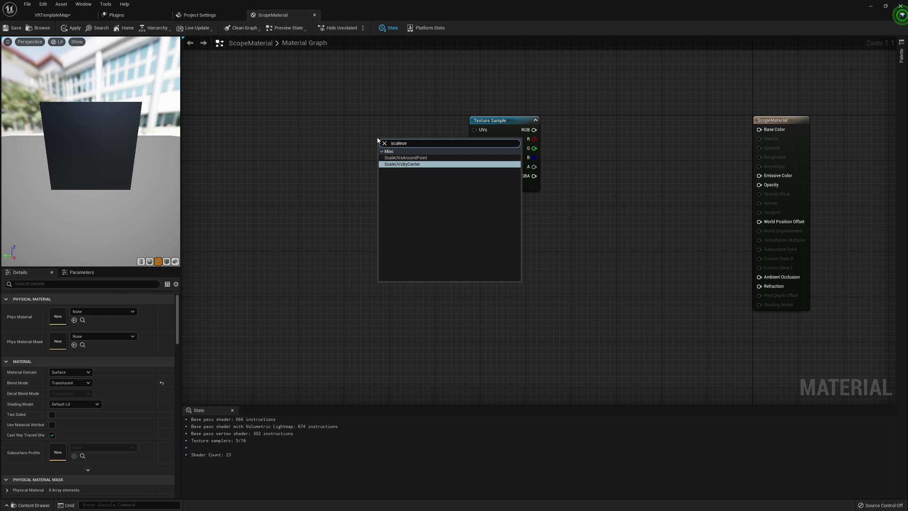
pyautogui.press('Return')
pyautogui.moveTo(385, 148); pyautogui.dragTo(386, 132)
pyautogui.moveTo(446, 135); pyautogui.dragTo(478, 130)
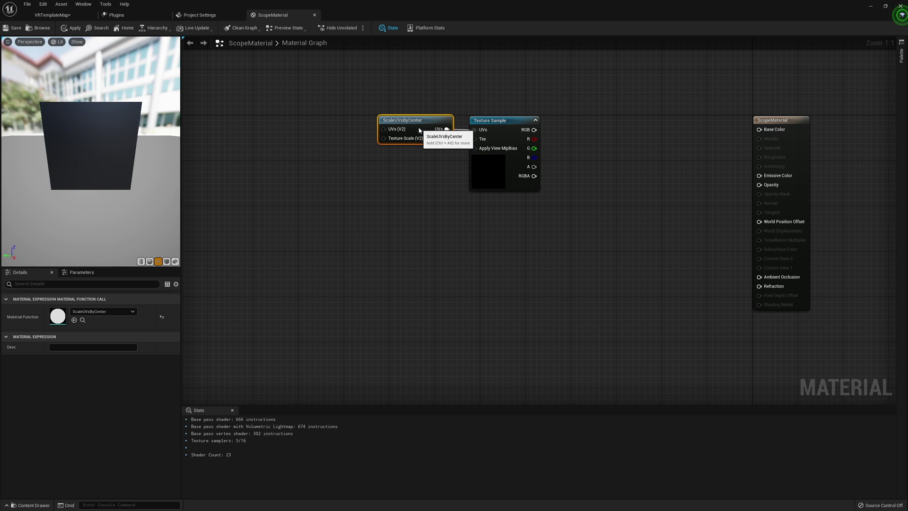
# Add a Constant with value 25 feeding the Texture Scale input of ScaleUVsByCenter, placed below and before it
pyautogui.moveTo(448, 95); pyautogui.dragTo(499, 91, button='right')
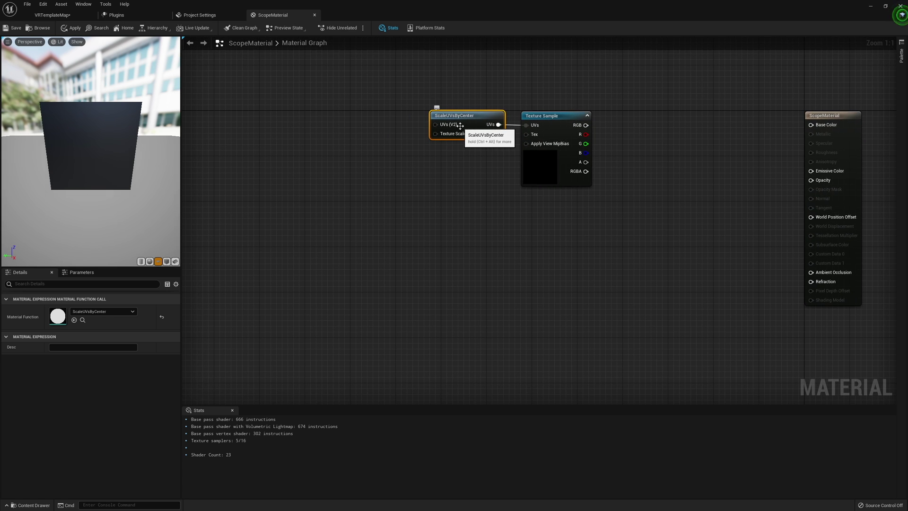
pyautogui.moveTo(449, 137); pyautogui.dragTo(374, 218)
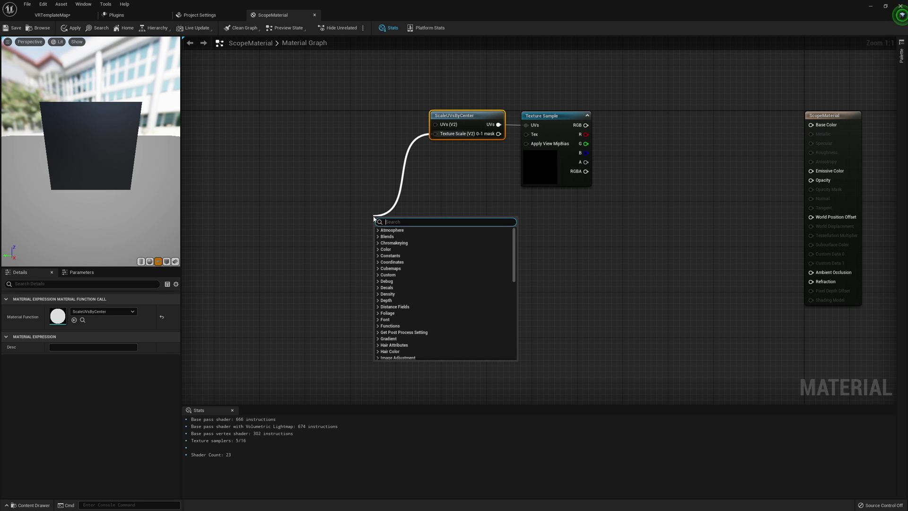
pyautogui.write('const')
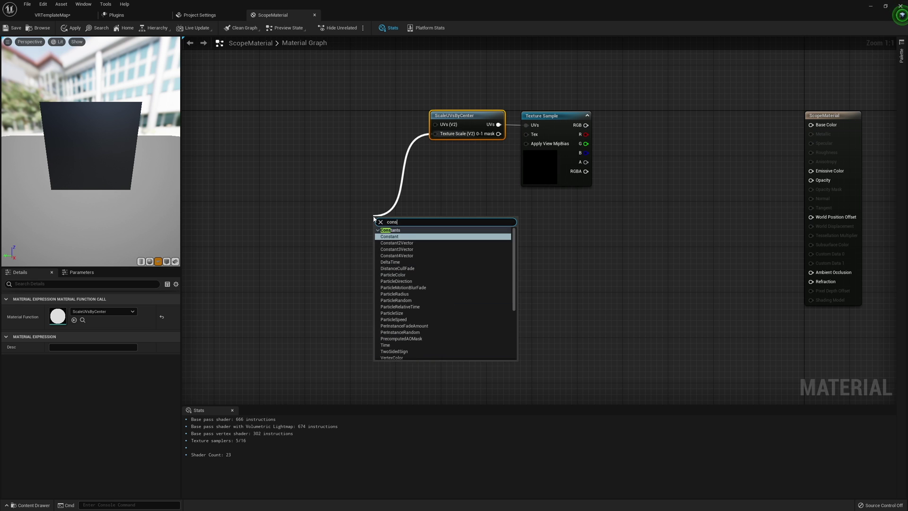
pyautogui.press('Return')
pyautogui.click(61, 309)
pyautogui.write('25')
pyautogui.press('Return')
pyautogui.moveTo(371, 287); pyautogui.dragTo(402, 294, button='right')
pyautogui.moveTo(413, 235); pyautogui.dragTo(420, 243)
pyautogui.moveTo(406, 212); pyautogui.dragTo(439, 234, button='right')
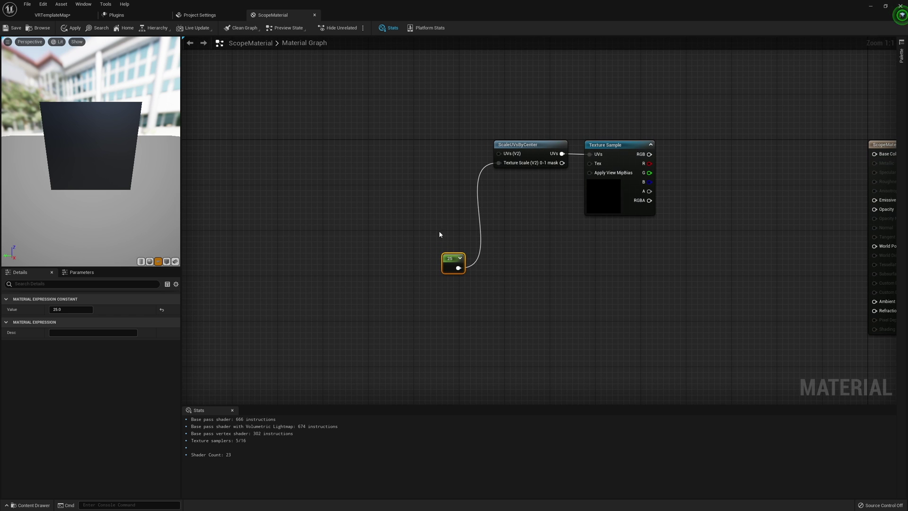
# Add a BumpOffset node feeding the UVs input of ScaleUVsByCenter
pyautogui.rightClick(431, 154)
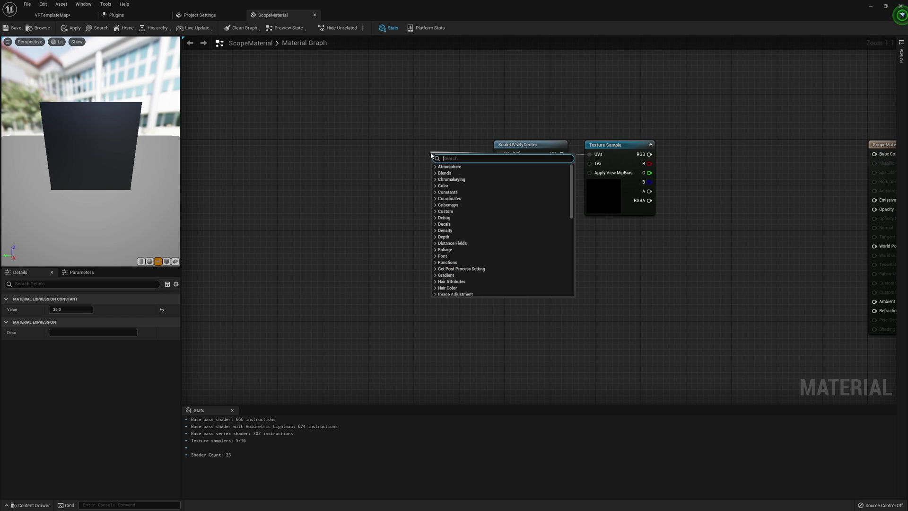
pyautogui.write('bump')
pyautogui.press('Return')
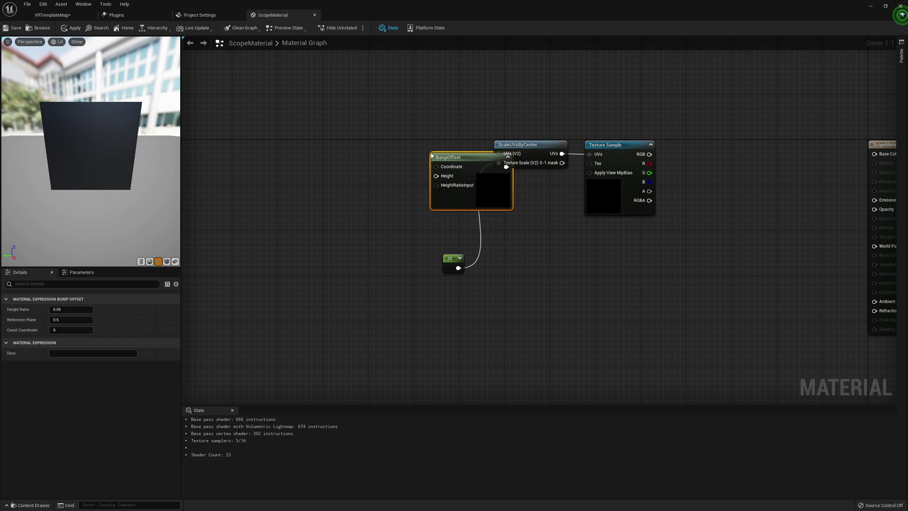
# Place BumpOffset before ScaleUVsByCenter and feed its Height input from a new Constant set to -250
pyautogui.moveTo(430, 153); pyautogui.dragTo(345, 166)
pyautogui.write('constant')
pyautogui.press('Return')
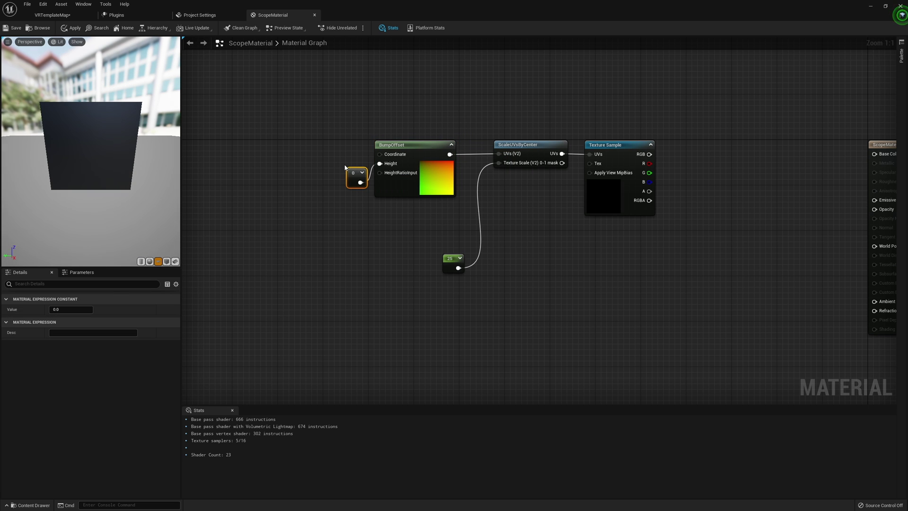
pyautogui.moveTo(353, 179); pyautogui.dragTo(345, 156)
pyautogui.click(72, 308)
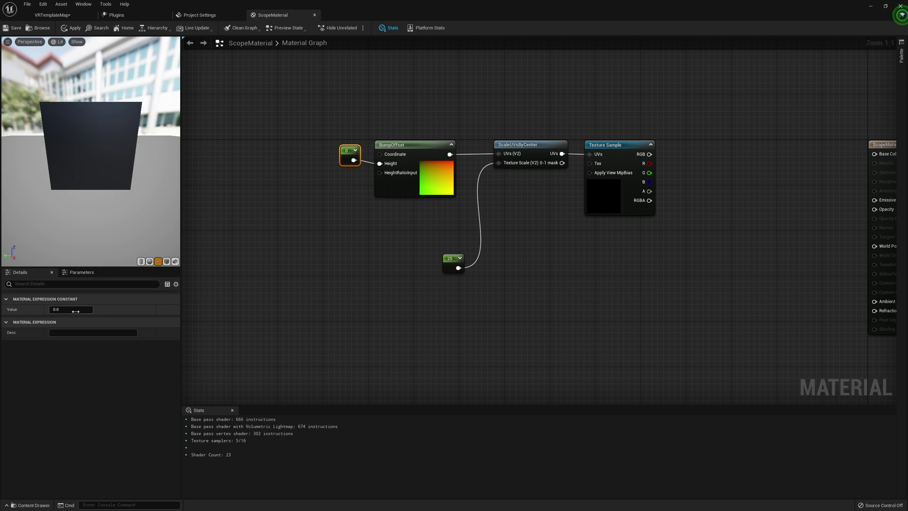
pyautogui.write('-250')
pyautogui.press('Return')
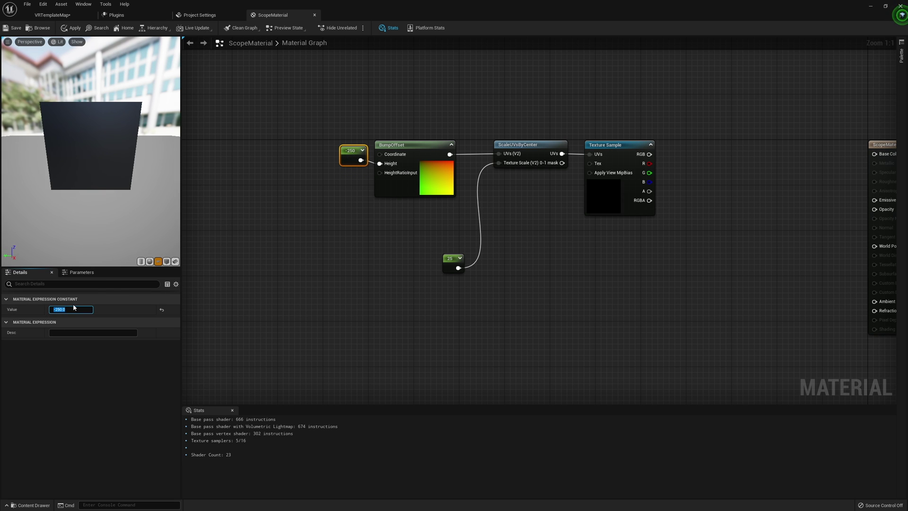
# Move the Texture Scale constant up beneath the BumpOffset node and select the whole Texture Sample node chain
pyautogui.moveTo(451, 268); pyautogui.dragTo(440, 217)
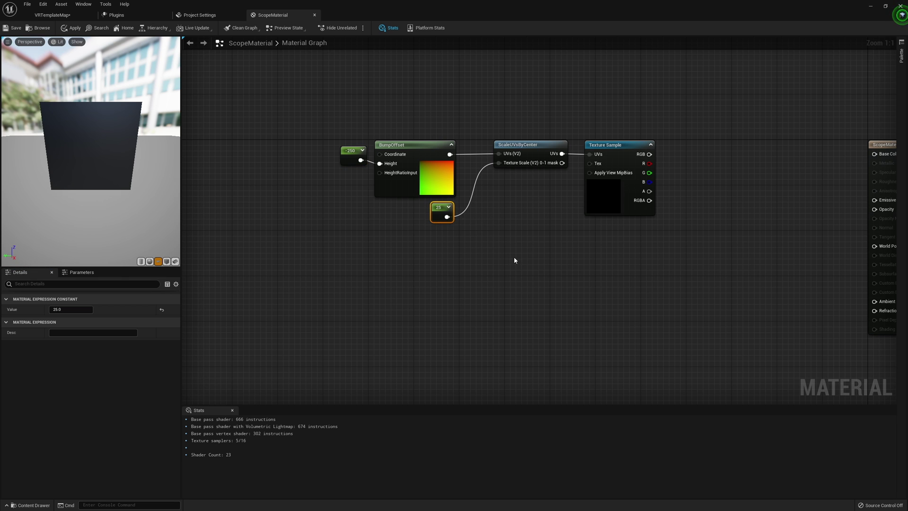
pyautogui.moveTo(514, 259); pyautogui.dragTo(498, 245, button='right')
pyautogui.moveTo(284, 81); pyautogui.dragTo(614, 228)
pyautogui.moveTo(330, 99); pyautogui.dragTo(651, 221)
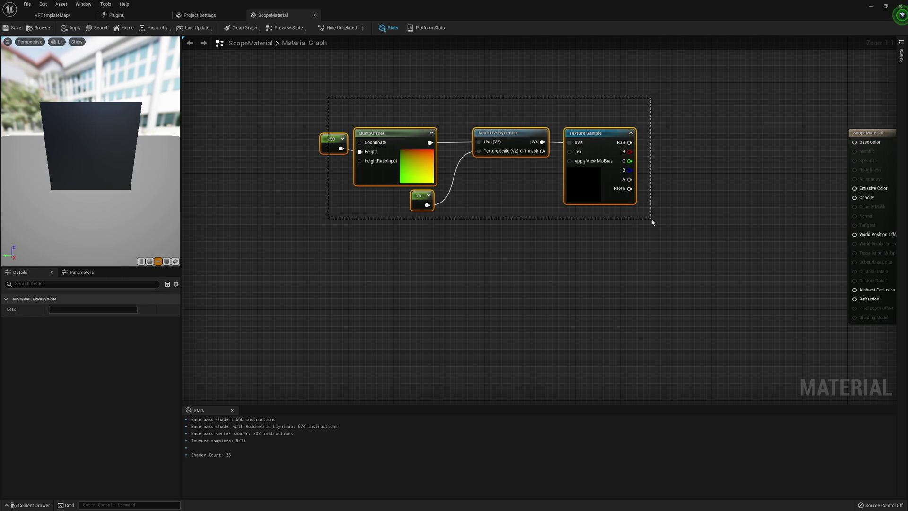
pyautogui.moveTo(685, 231); pyautogui.dragTo(648, 229, button='right')
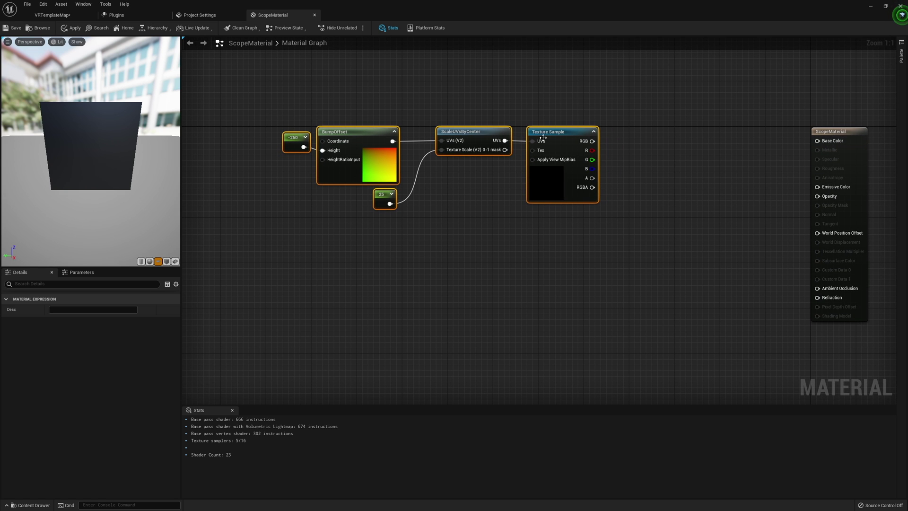
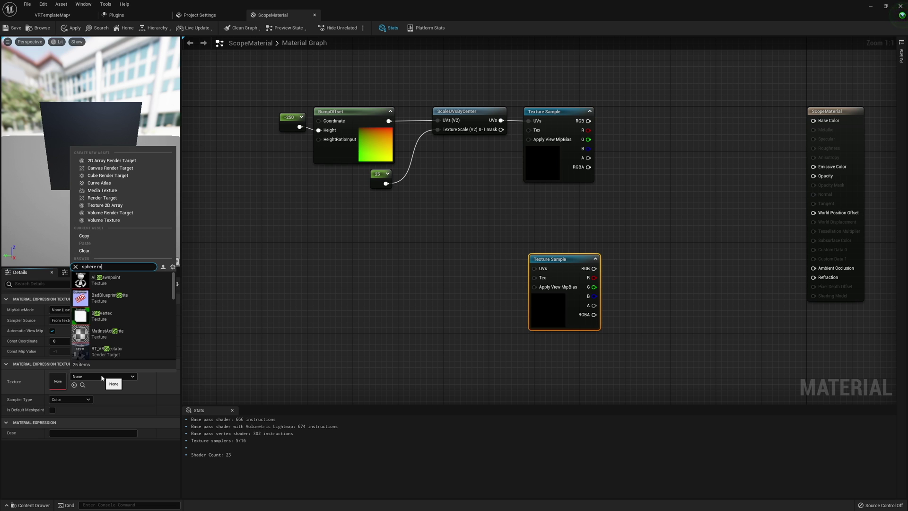
# Assign the SphereRenderHeightMap texture to the second Texture Sample node
pyautogui.write('er')
pyautogui.press('Down')
pyautogui.press('Return')
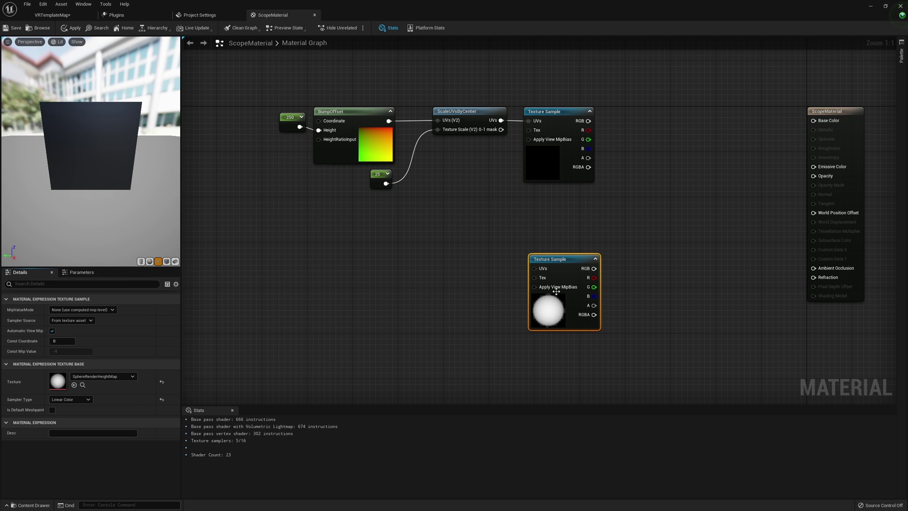
pyautogui.moveTo(566, 262); pyautogui.dragTo(566, 272)
# Duplicate BumpOffset, ScaleUVsByCenter and their two constants, align the copies with the sphere Texture Sample, and connect them to its UVs
pyautogui.moveTo(467, 297); pyautogui.dragTo(510, 267, button='right')
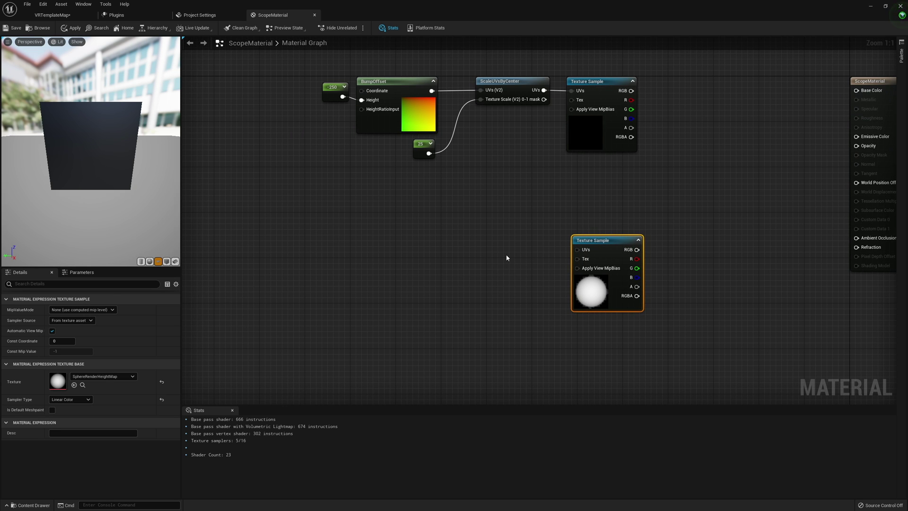
pyautogui.moveTo(345, 177); pyautogui.dragTo(528, 94)
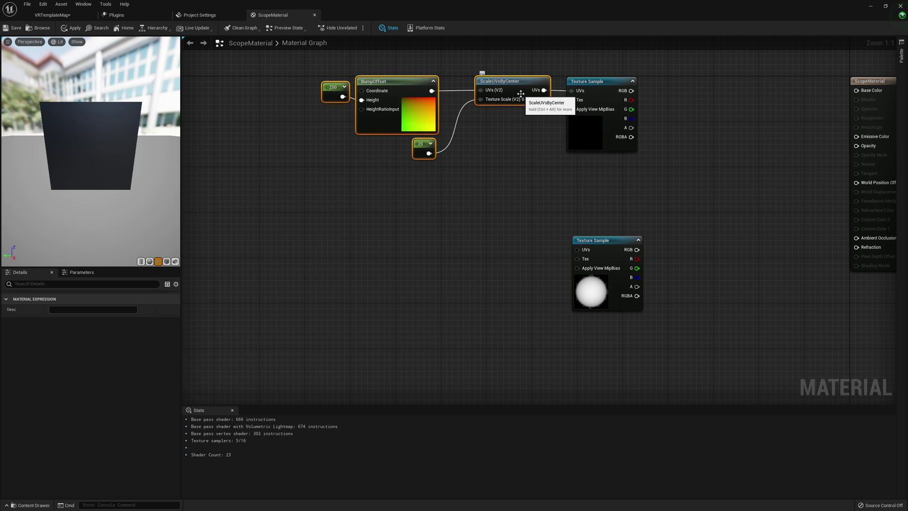
pyautogui.hotkey('ctrl', 'c')
pyautogui.hotkey('ctrl', 'v')
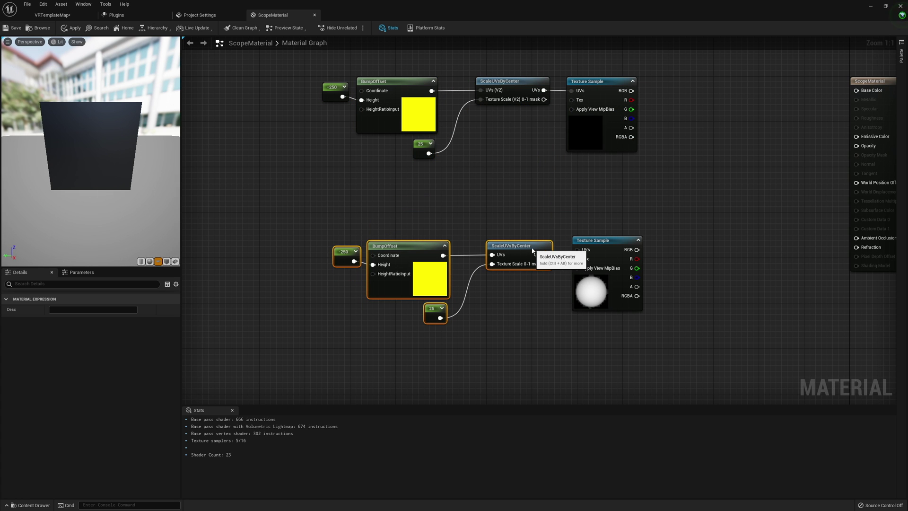
pyautogui.moveTo(527, 253); pyautogui.dragTo(527, 248)
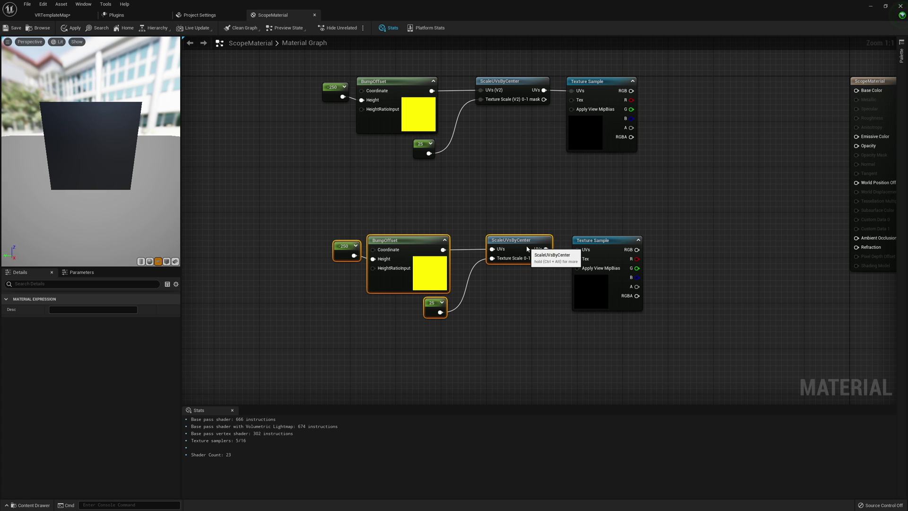
# In the duplicated chain, set the Texture Scale constant to 1.25 and the BumpOffset Height constant to -5
pyautogui.click(439, 311)
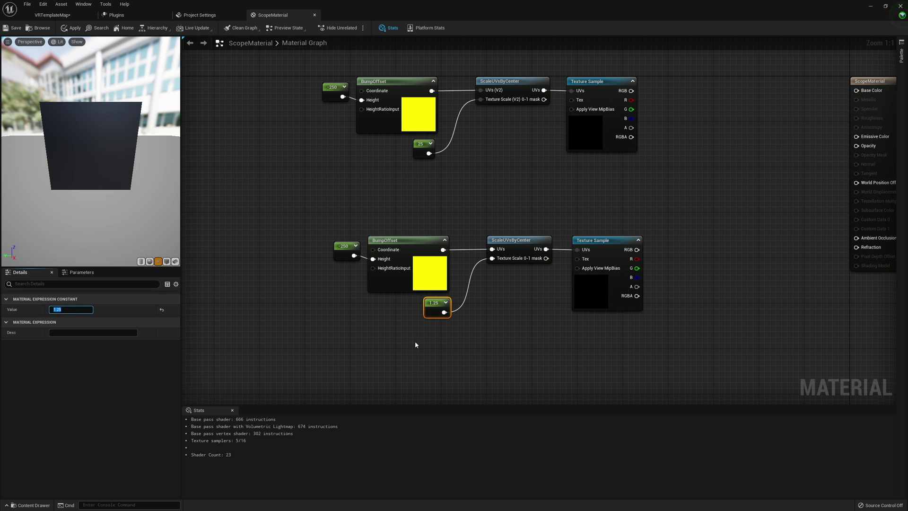
pyautogui.moveTo(413, 303); pyautogui.dragTo(446, 305, button='right')
pyautogui.click(374, 263)
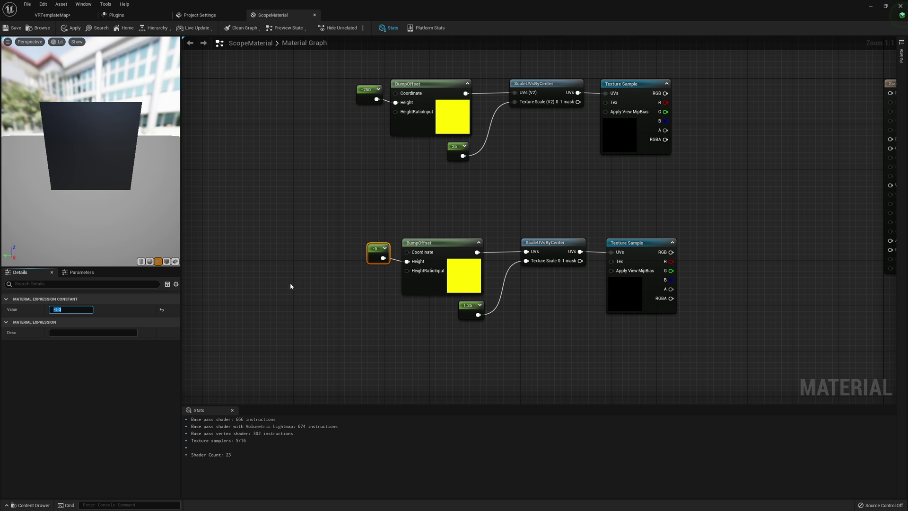
# Add a Multiply node combining the RGB outputs of both Texture Samples and connect its result to ScopeMaterial's Base Color
pyautogui.moveTo(770, 168); pyautogui.dragTo(532, 174, button='right')
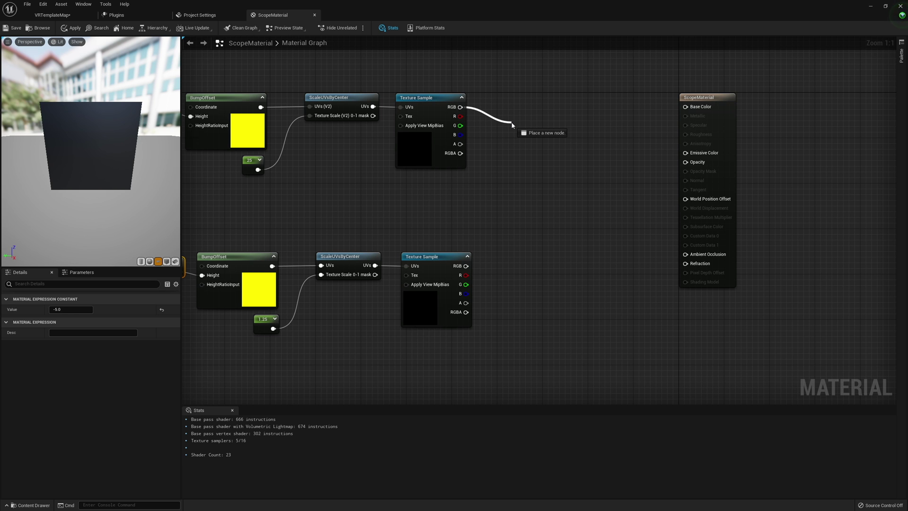
pyautogui.moveTo(512, 124); pyautogui.dragTo(512, 124)
pyautogui.write('multiply')
pyautogui.press('Return')
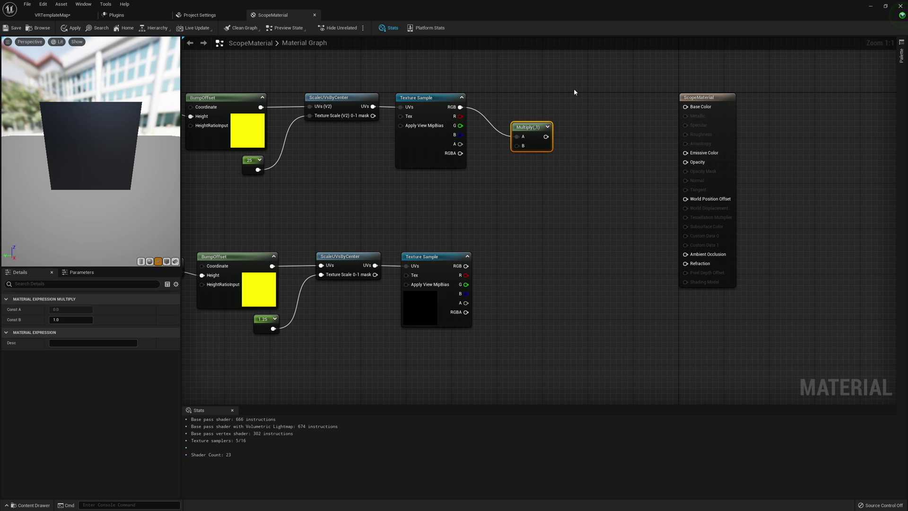
pyautogui.moveTo(540, 126); pyautogui.dragTo(589, 96)
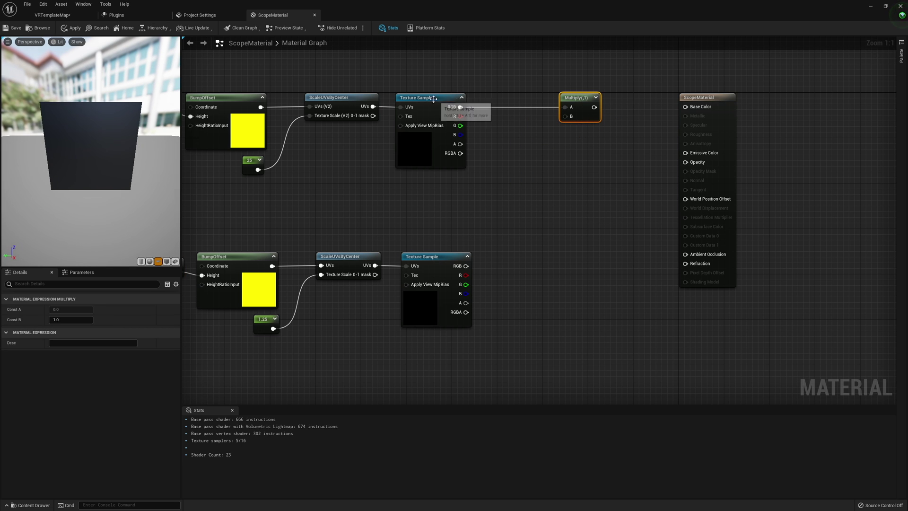
pyautogui.moveTo(465, 266); pyautogui.dragTo(685, 108)
pyautogui.moveTo(584, 88); pyautogui.dragTo(709, 89, button='right')
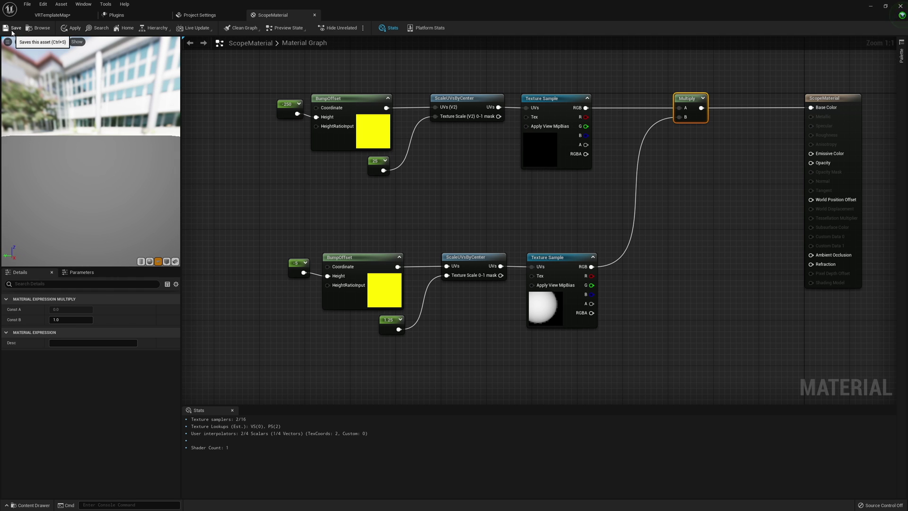
# Apply the changes to ScopeMaterial and save it
pyautogui.click(74, 28)
pyautogui.click(12, 28)
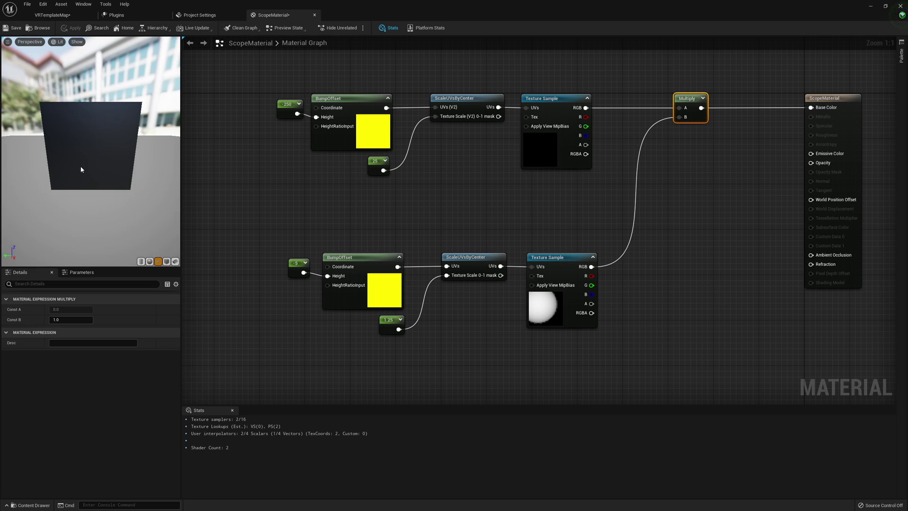
pyautogui.click(14, 28)
# Open the Scope blueprint from the Blueprints folder, show its 3D viewport and select the Scope plane component
pyautogui.click(48, 16)
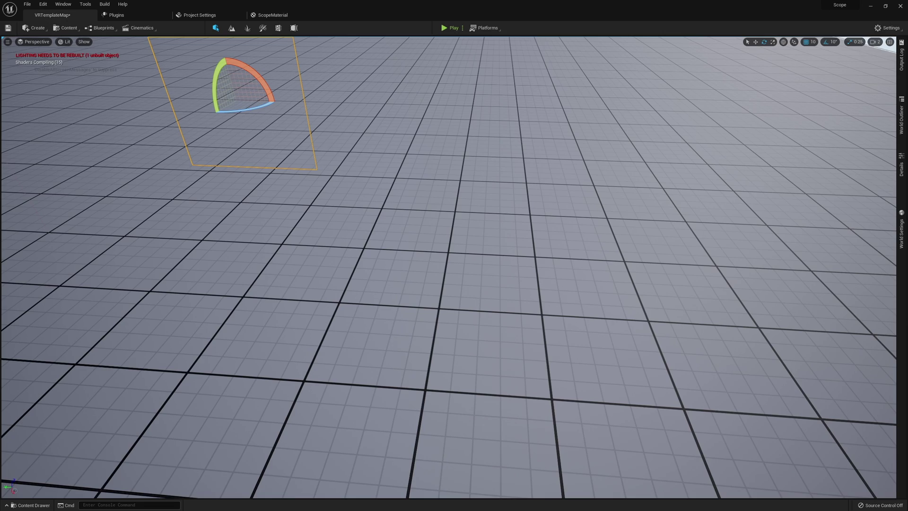
pyautogui.moveTo(440, 145); pyautogui.dragTo(423, 116, button='right')
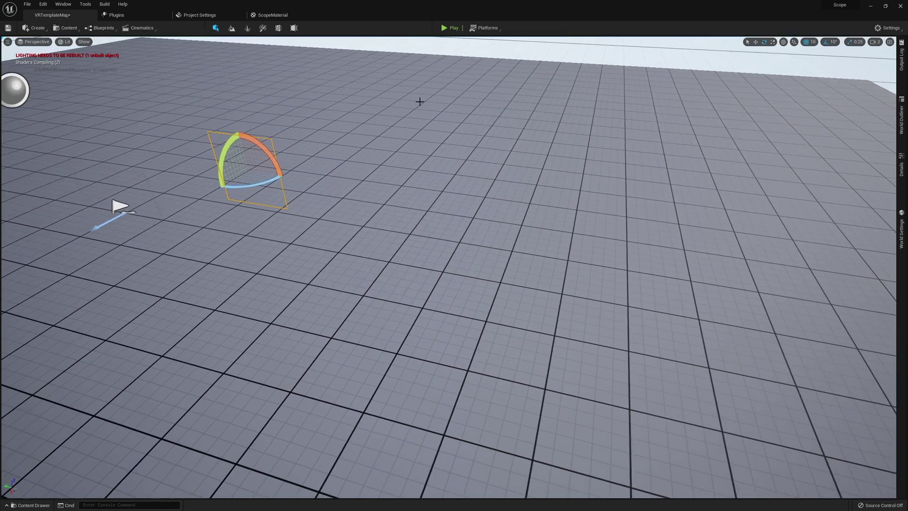
pyautogui.hotkey('ctrl', 'space')
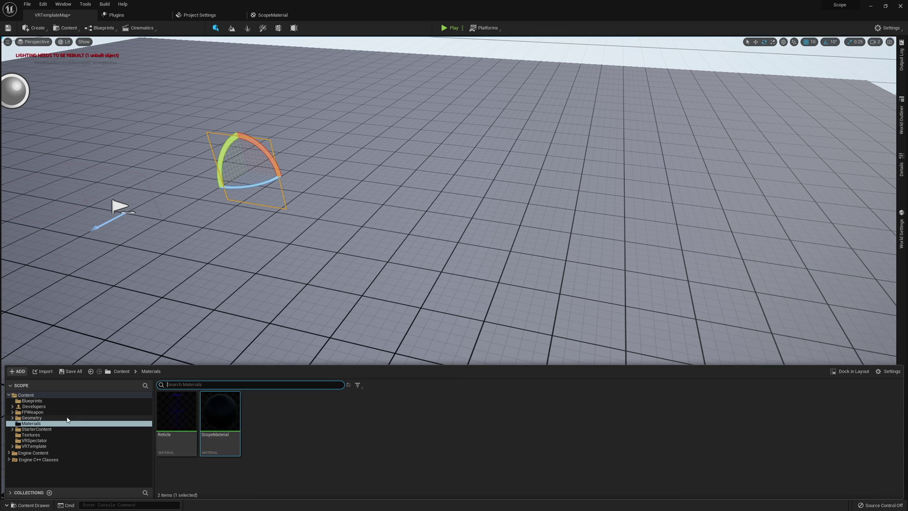
pyautogui.click(40, 400)
pyautogui.doubleClick(175, 412)
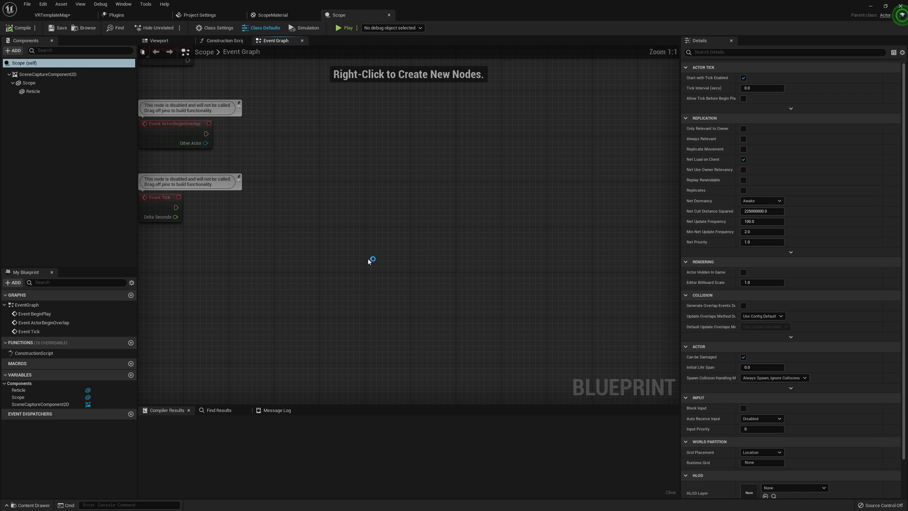
pyautogui.click(157, 41)
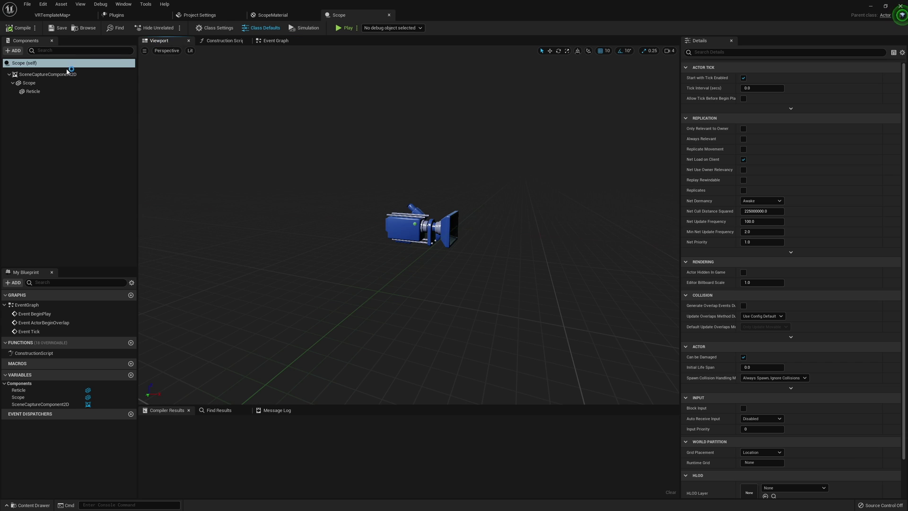
pyautogui.click(29, 83)
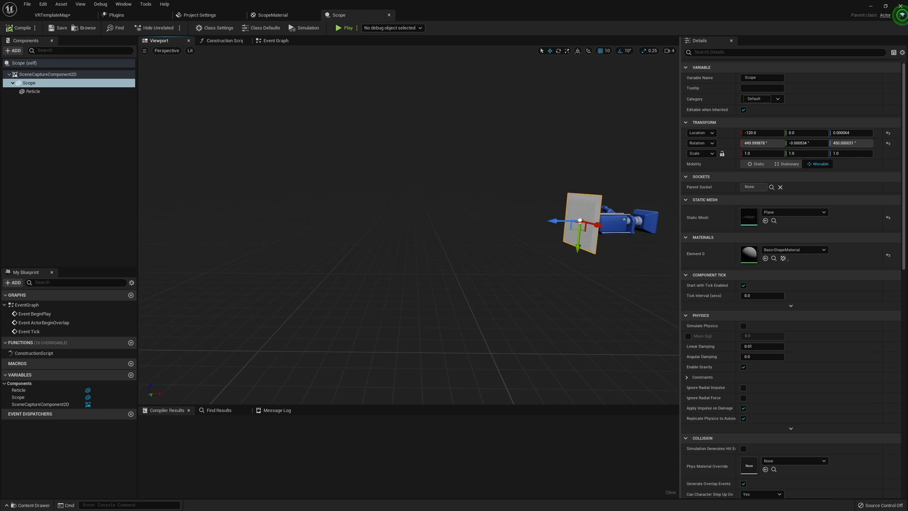
pyautogui.click(778, 213)
pyautogui.write('sc')
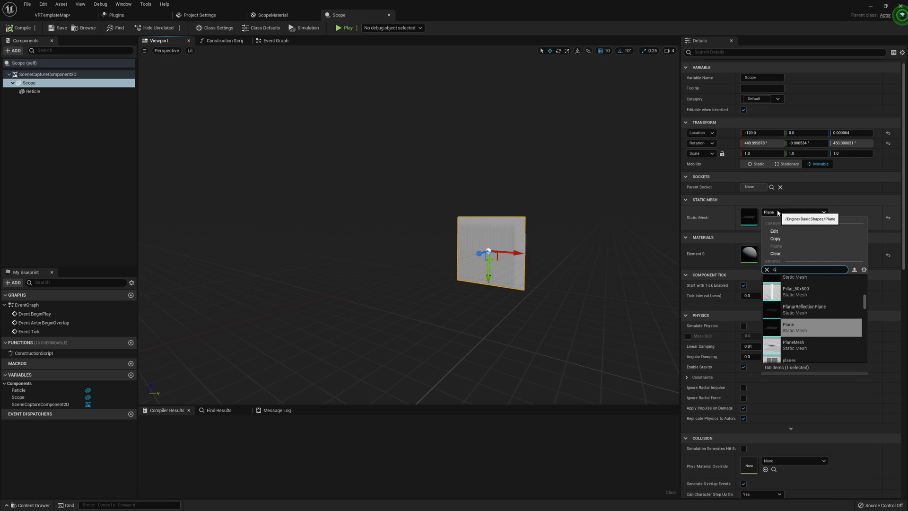
pyautogui.press('Escape')
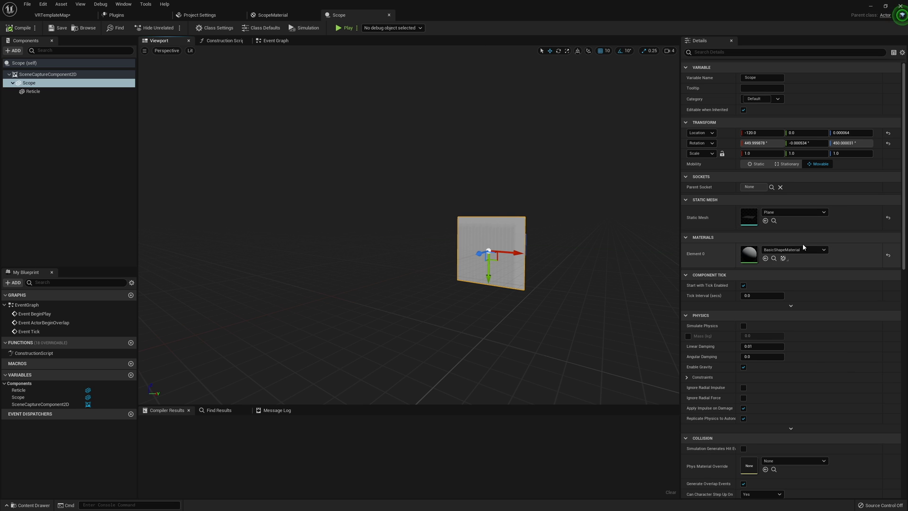
# Assign ScopeMaterial to Element 0 of the Scope plane, then compile and save the blueprint
pyautogui.click(802, 249)
pyautogui.write('scope')
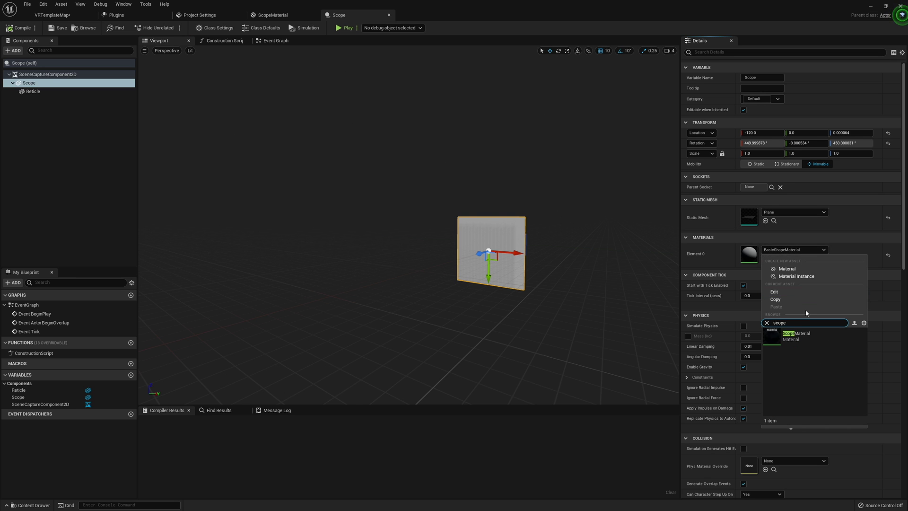
pyautogui.click(799, 339)
pyautogui.moveTo(411, 213); pyautogui.dragTo(409, 211, button='right')
pyautogui.press('d')
pyautogui.click(21, 29)
pyautogui.click(57, 31)
# Place the Scope blueprint in the VRTemplateMap level and rotate it about 30° around the vertical axis
pyautogui.click(70, 17)
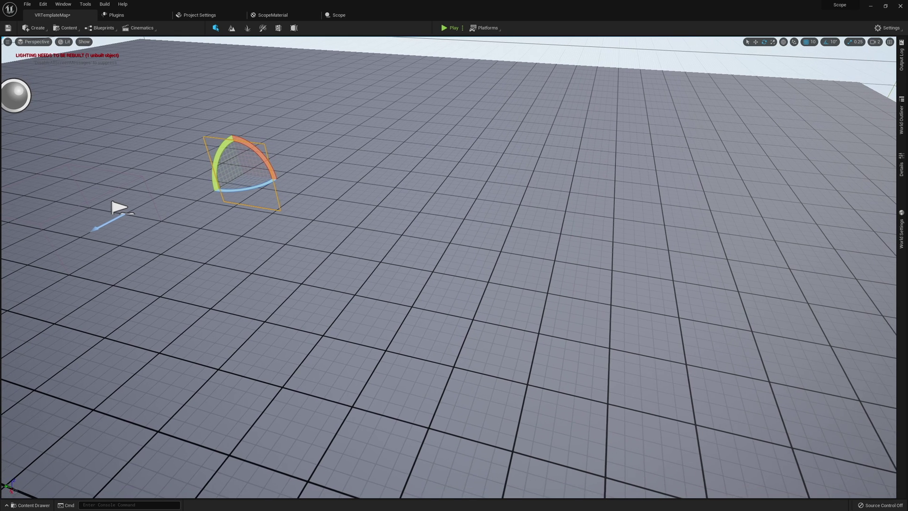
pyautogui.hotkey('ctrl', 'space')
pyautogui.moveTo(195, 424); pyautogui.dragTo(431, 179)
pyautogui.moveTo(477, 243); pyautogui.dragTo(476, 243, button='right')
pyautogui.press('w')
pyautogui.press('e')
pyautogui.moveTo(431, 232); pyautogui.dragTo(458, 234)
# Examine the placed scope's captured image and parallax effect from different viewing angles in the level
pyautogui.moveTo(461, 235)
pyautogui.mouseDown(button='right')
pyautogui.moveTo(453, 248)
pyautogui.moveTo(472, 247)
pyautogui.moveTo(463, 251)
pyautogui.moveTo(474, 221)
pyautogui.moveTo(459, 217)
pyautogui.mouseUp(button='right')
pyautogui.press('w')
pyautogui.press('a')
pyautogui.press('w')
pyautogui.press('d')
pyautogui.moveTo(444, 265); pyautogui.dragTo(439, 162, button='right')
pyautogui.press('d')
pyautogui.press('a')
pyautogui.press('d')
pyautogui.moveTo(466, 195); pyautogui.dragTo(425, 210, button='right')
pyautogui.press('d')
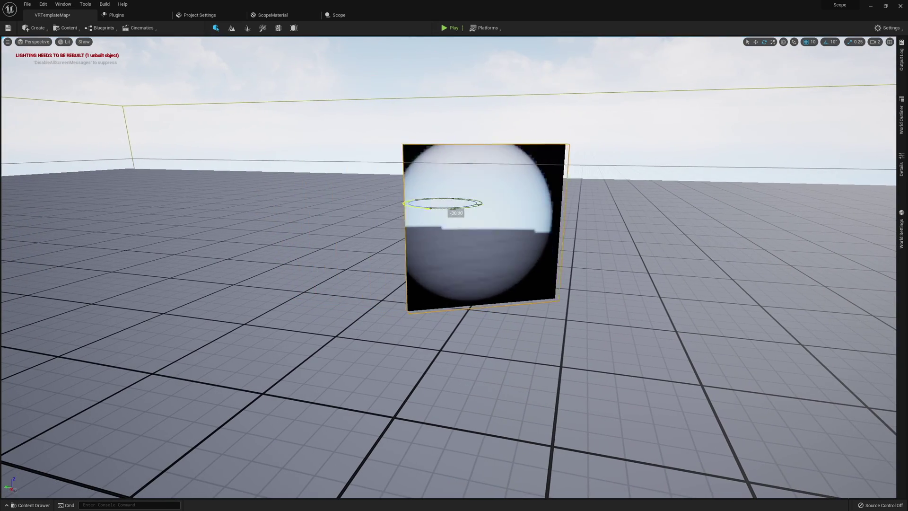
pyautogui.press('d')
pyautogui.moveTo(490, 223); pyautogui.dragTo(431, 221, button='right')
pyautogui.moveTo(529, 191); pyautogui.dragTo(521, 229, button='right')
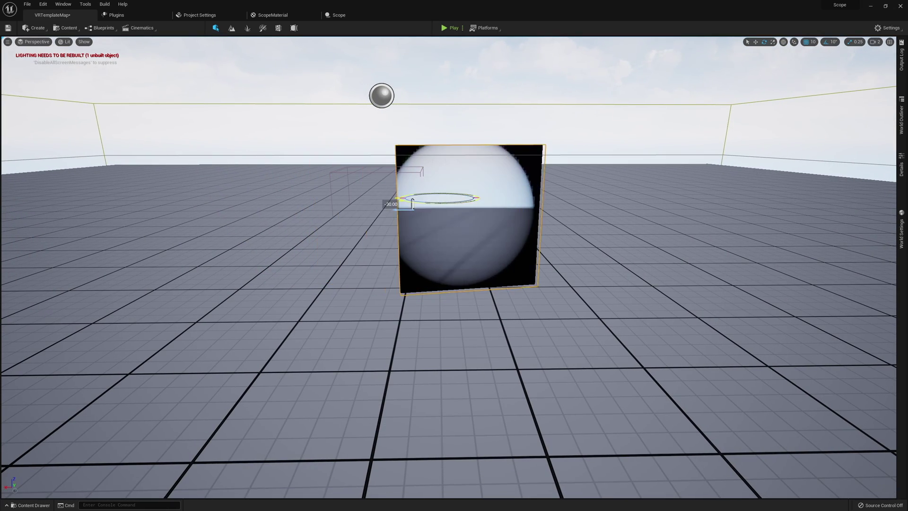
# Simulate the level and examine the scope's live image and its resolution from several angles and distances
pyautogui.moveTo(521, 229); pyautogui.dragTo(490, 233, button='right')
pyautogui.press('d')
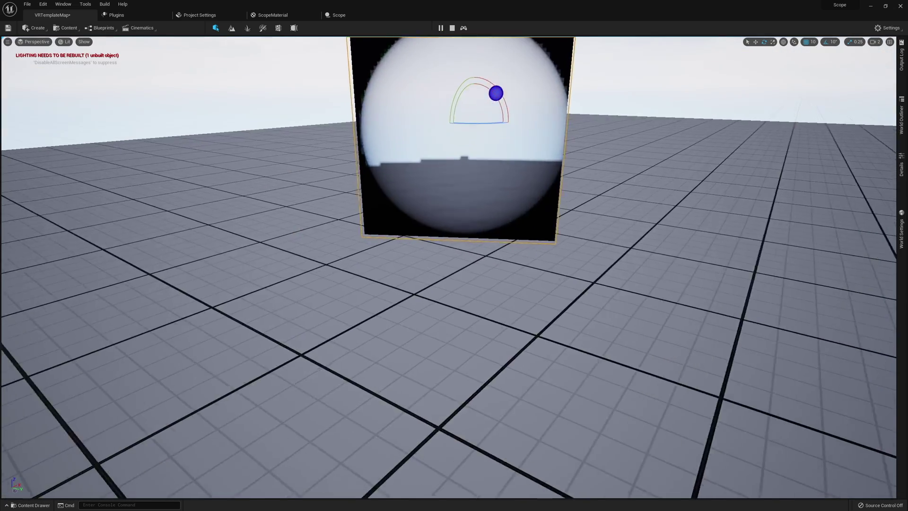
pyautogui.moveTo(489, 233)
pyautogui.mouseDown(button='right')
pyautogui.moveTo(487, 190)
pyautogui.moveTo(477, 189)
pyautogui.moveTo(439, 237)
pyautogui.moveTo(477, 239)
pyautogui.moveTo(496, 198)
pyautogui.moveTo(475, 200)
pyautogui.moveTo(479, 237)
pyautogui.mouseUp(button='right')
pyautogui.press('w')
pyautogui.press('s')
pyautogui.press('w')
pyautogui.moveTo(473, 197); pyautogui.dragTo(441, 195, button='right')
pyautogui.press('s')
pyautogui.press('d')
pyautogui.press('w')
pyautogui.press('a')
pyautogui.press('d')
pyautogui.press('s')
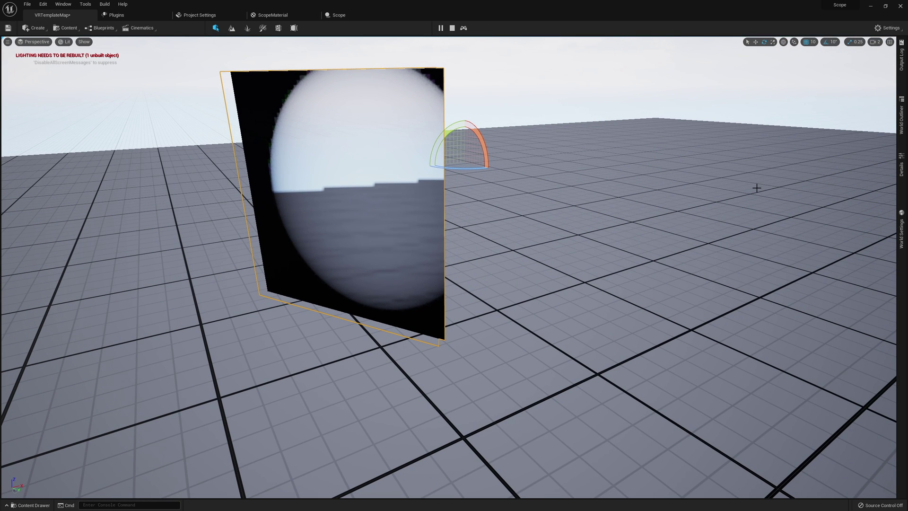
# Open the ScopeTexture render target, set Size X to 1048 with Size Y to match, and save it
pyautogui.hotkey('ctrl', 'space')
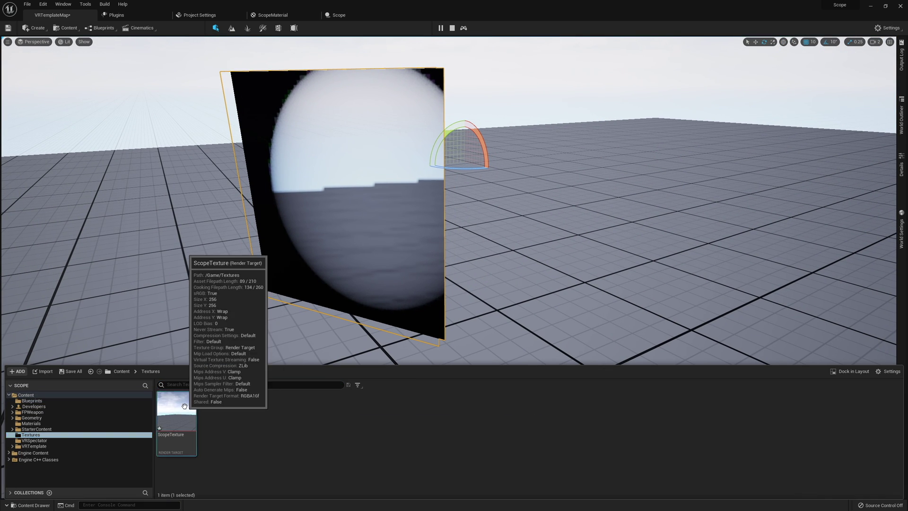
pyautogui.doubleClick(184, 406)
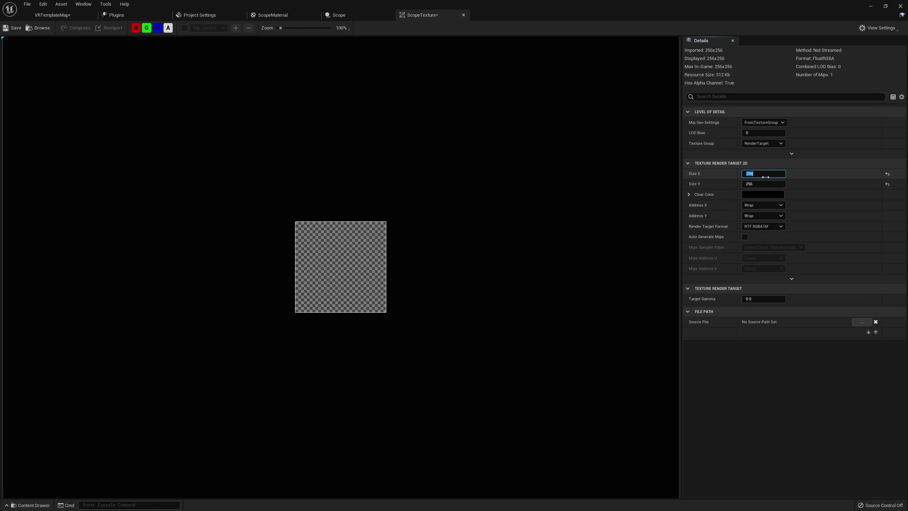
pyautogui.click(764, 176)
pyautogui.write('1048')
pyautogui.press('Return')
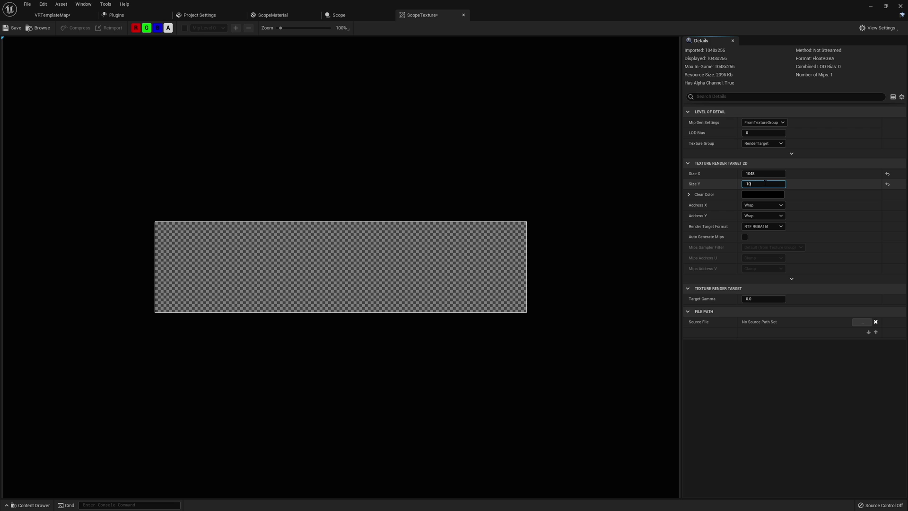
pyautogui.press('Return')
pyautogui.click(17, 32)
# Return to the VRTemplateMap level and examine the scope's image quality up close
pyautogui.click(50, 18)
pyautogui.press('w')
pyautogui.moveTo(466, 235); pyautogui.dragTo(457, 265, button='right')
pyautogui.press('w')
pyautogui.press('w')
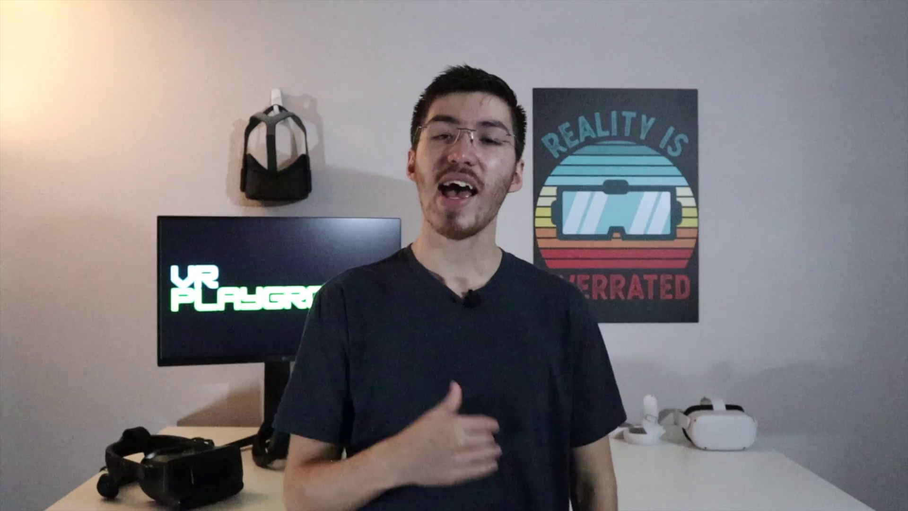